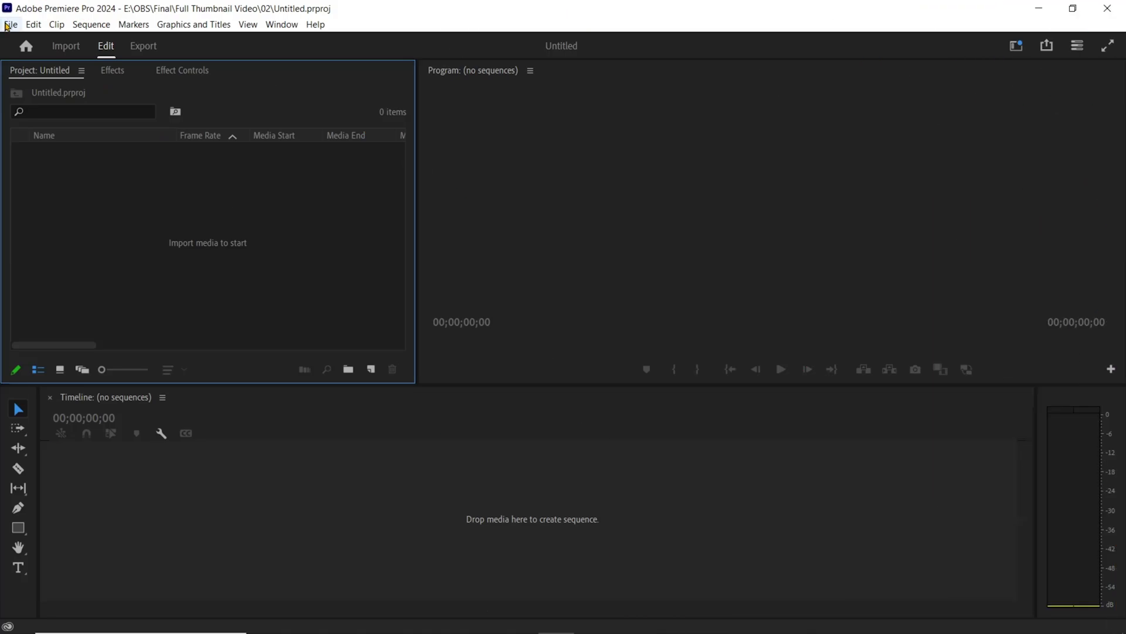
# Create a new 1920×1080, 29.97 fps DSLR sequence named Sequence 01 from File > New > Sequence
pyautogui.click(8, 26)
pyautogui.moveTo(36, 43)
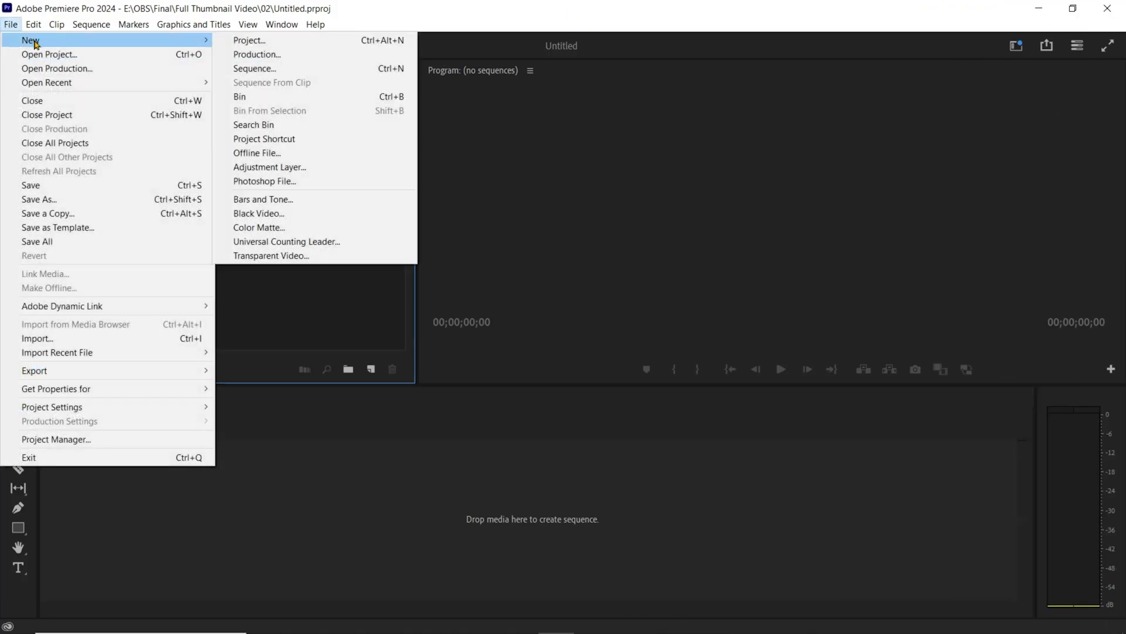
pyautogui.click(258, 71)
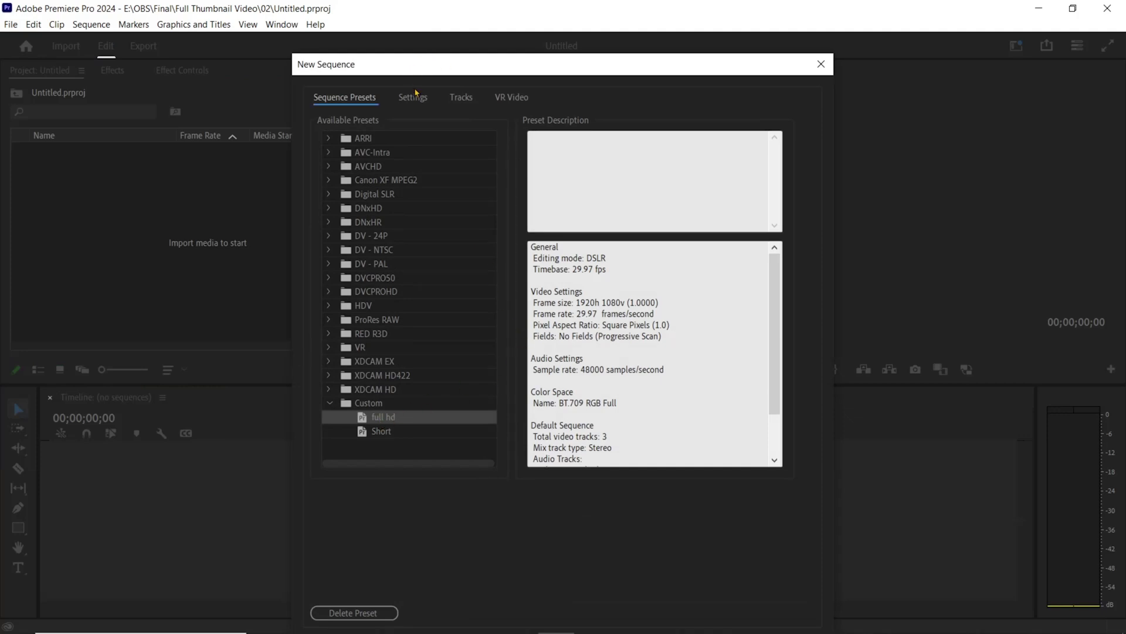
pyautogui.click(413, 99)
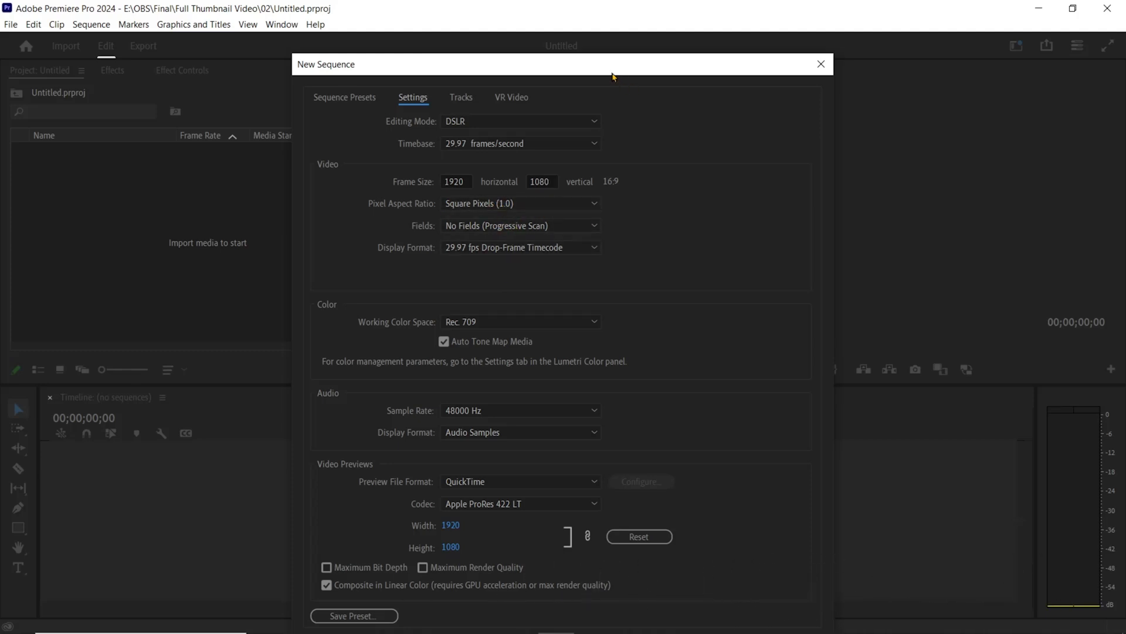
pyautogui.moveTo(609, 67); pyautogui.dragTo(613, 14)
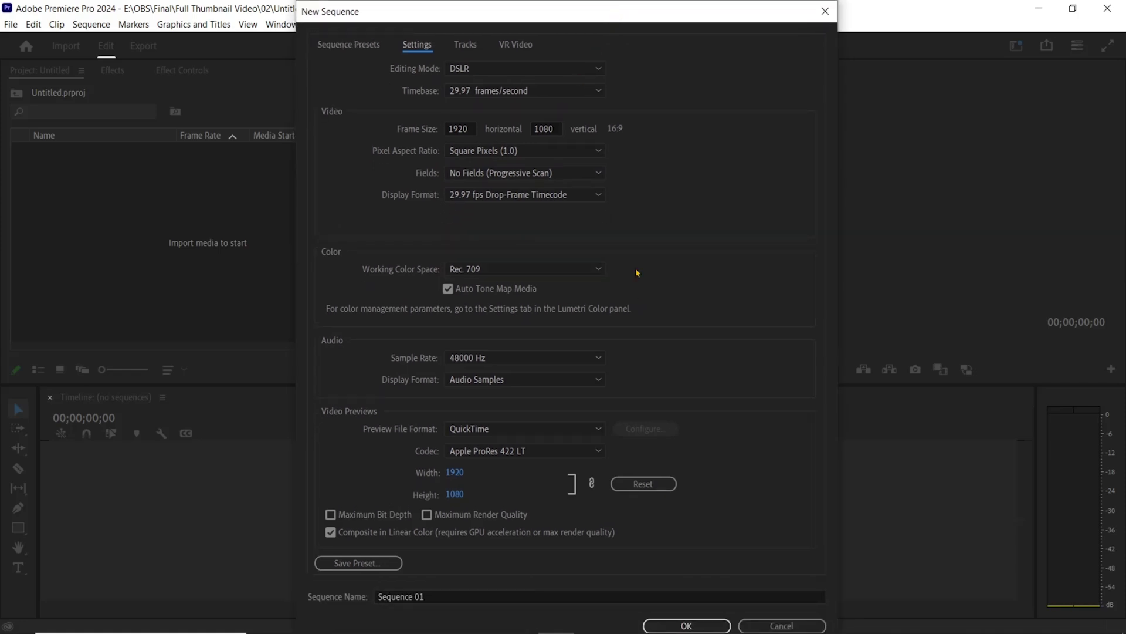
pyautogui.click(685, 626)
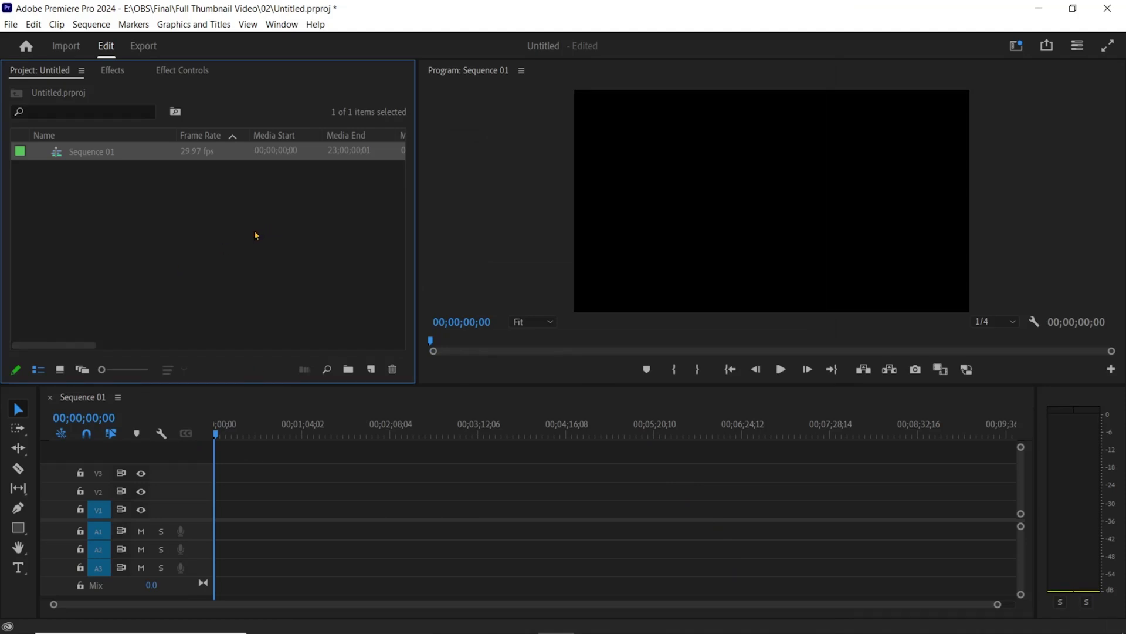
# Import Screenshot png.png into the project
pyautogui.click(11, 25)
pyautogui.click(62, 339)
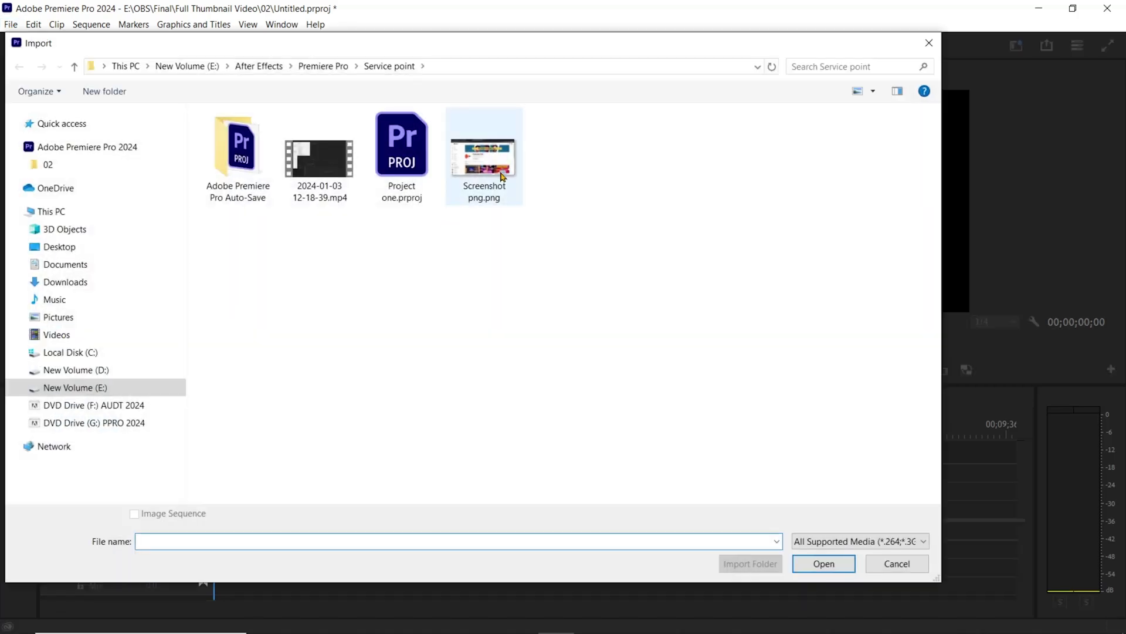
pyautogui.click(503, 176)
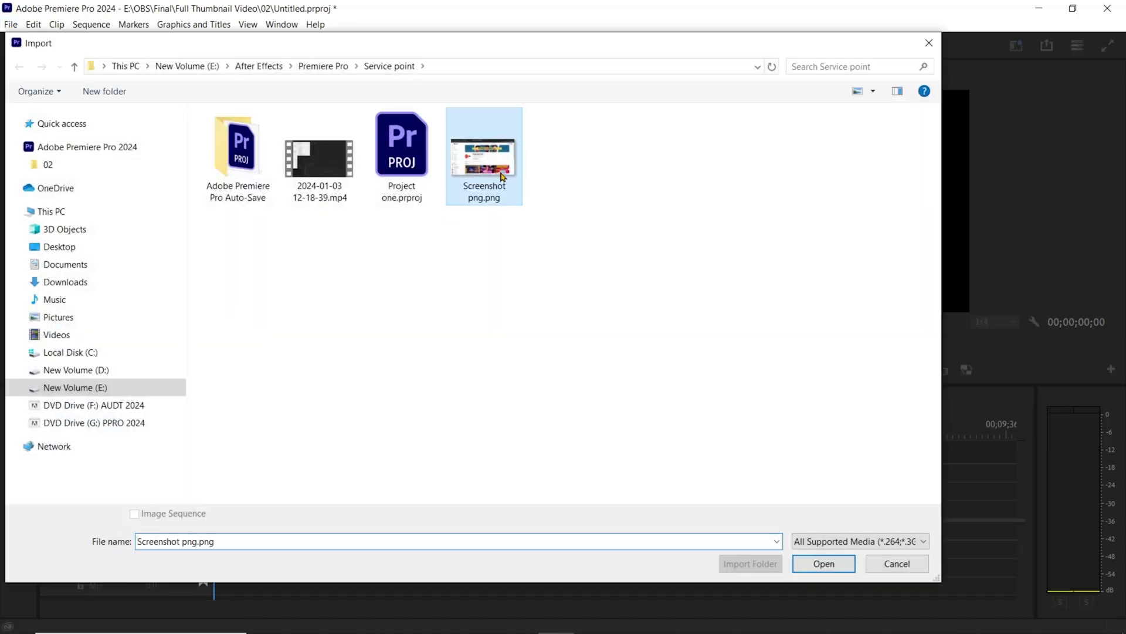
pyautogui.click(836, 564)
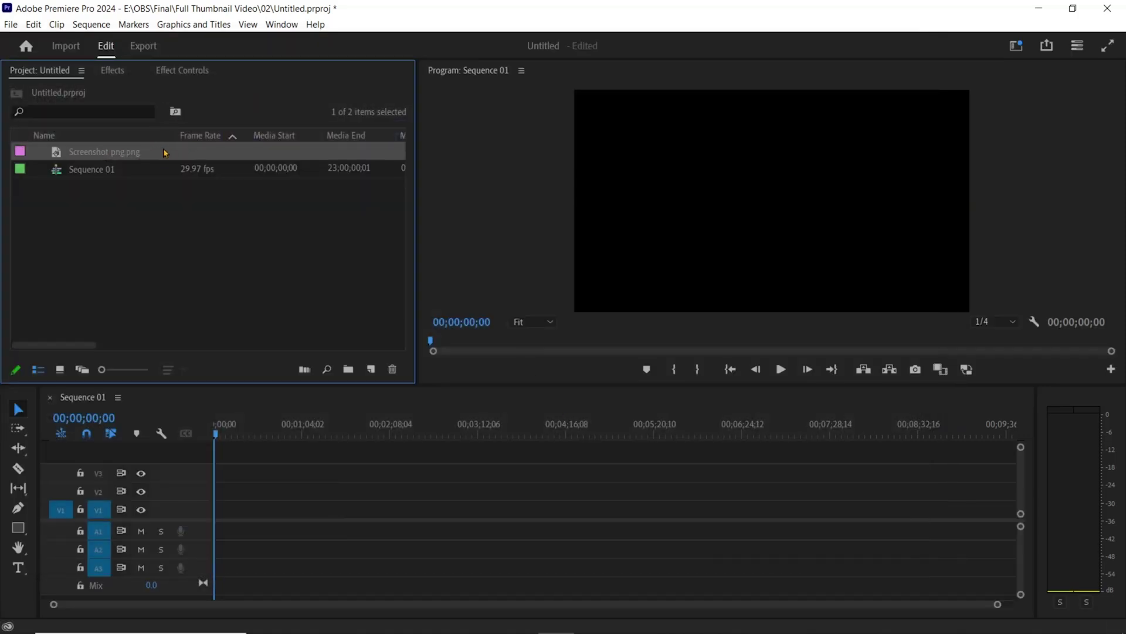
# Place the screenshot clip on track V2 and zoom the timeline in on it
pyautogui.moveTo(125, 152); pyautogui.dragTo(222, 500)
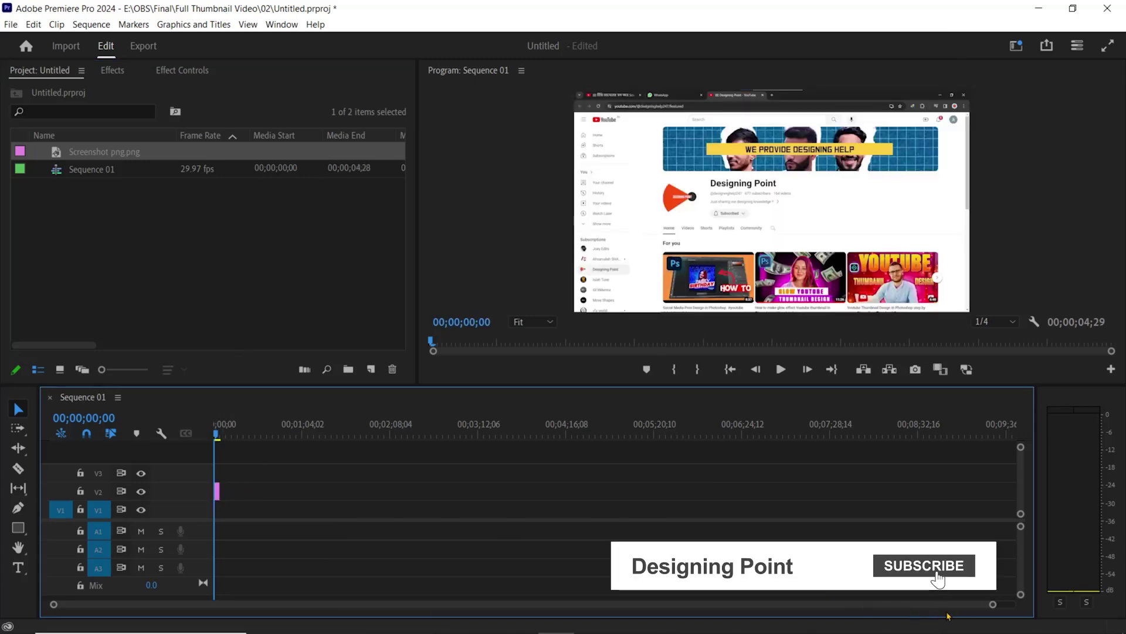
pyautogui.moveTo(992, 607); pyautogui.dragTo(589, 620)
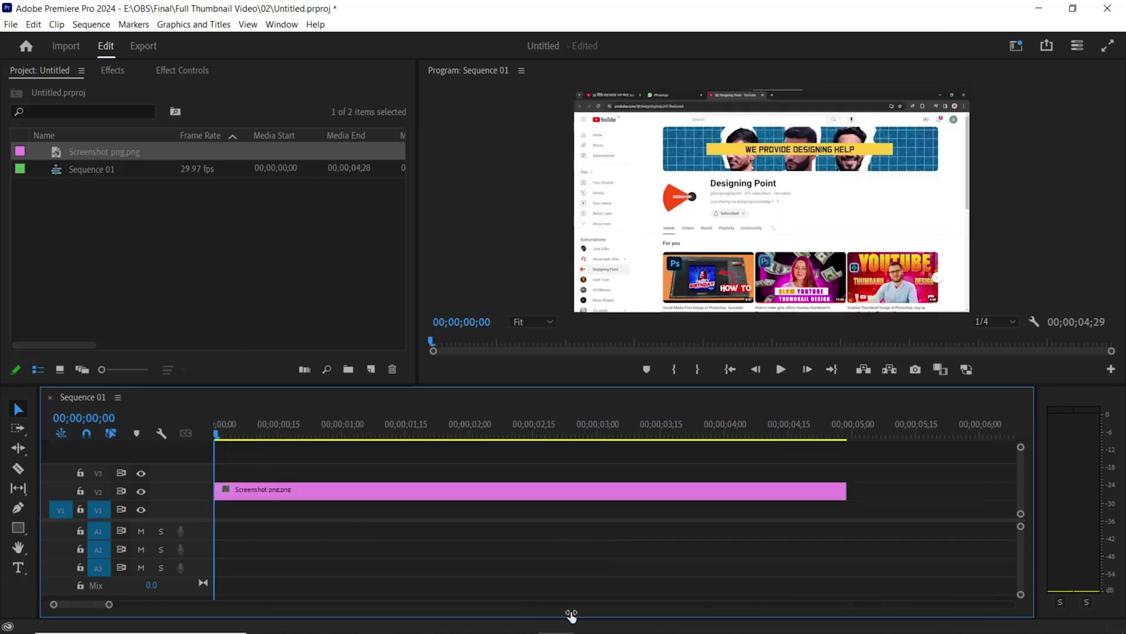
pyautogui.click(370, 492)
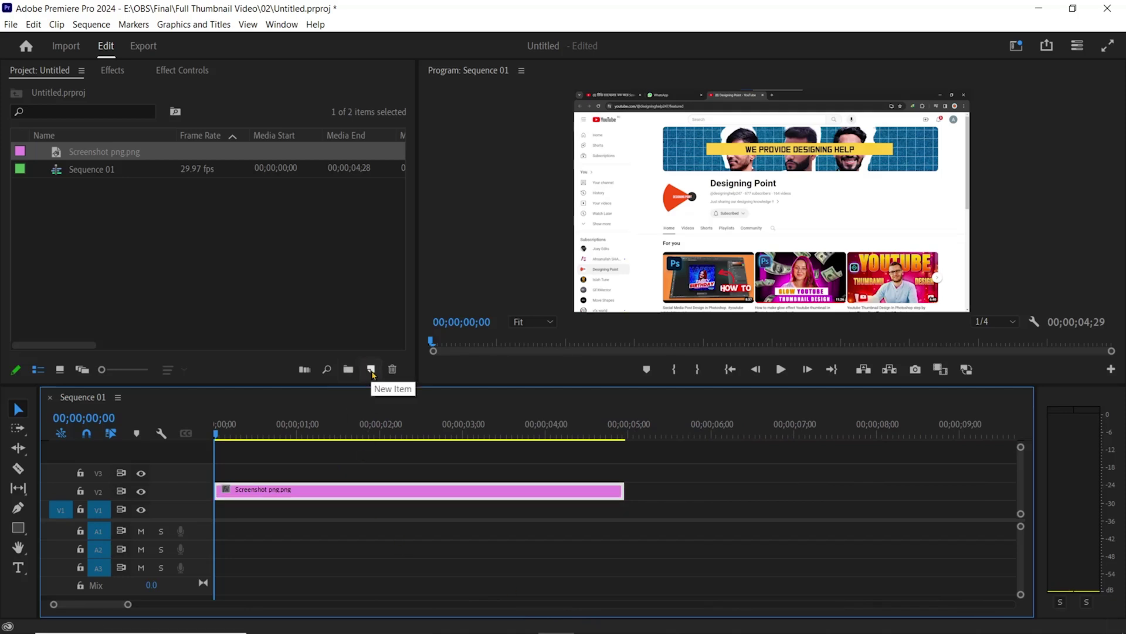
# Create a white (FFFFFF) 1920×1080 Color Matte, keeping the default name Color Matte
pyautogui.click(372, 370)
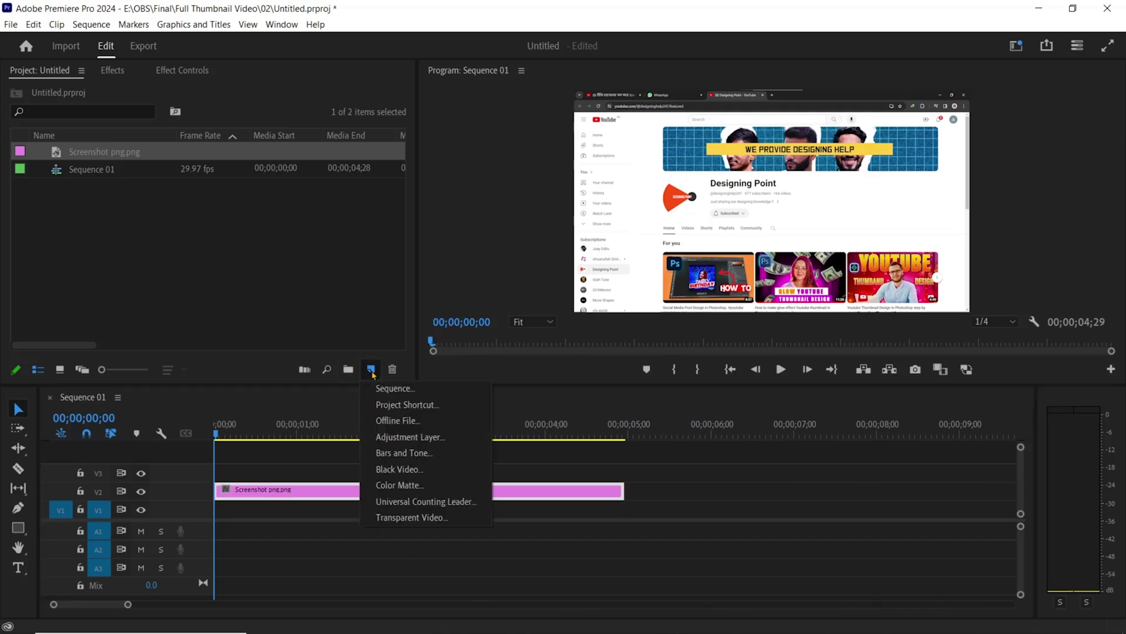
pyautogui.click(390, 484)
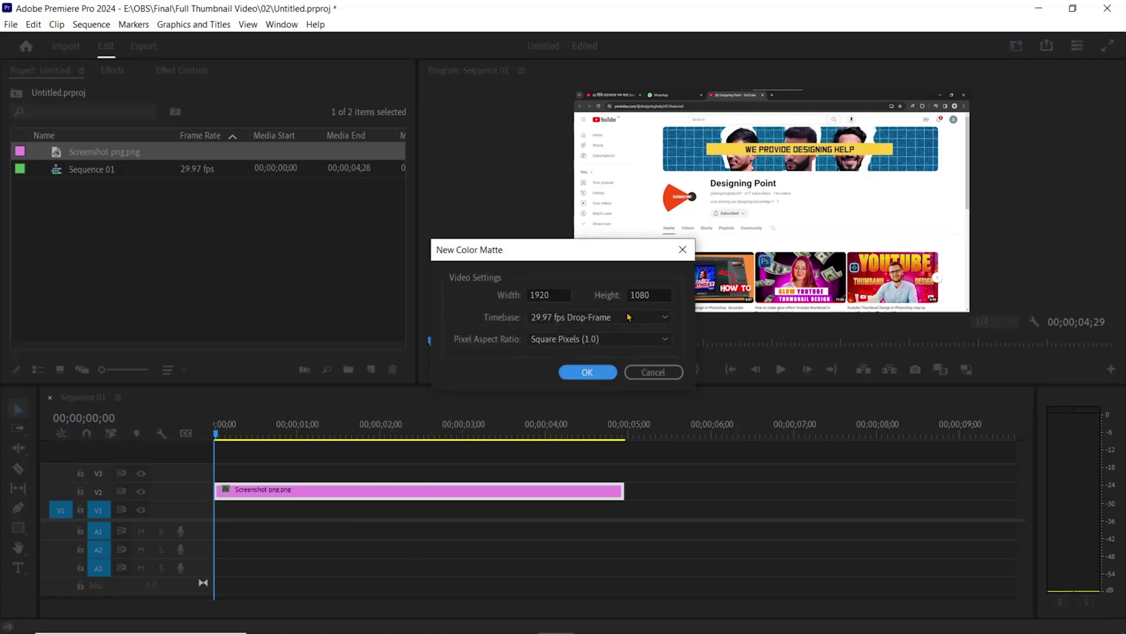
pyautogui.click(588, 373)
pyautogui.moveTo(503, 352); pyautogui.dragTo(365, 452)
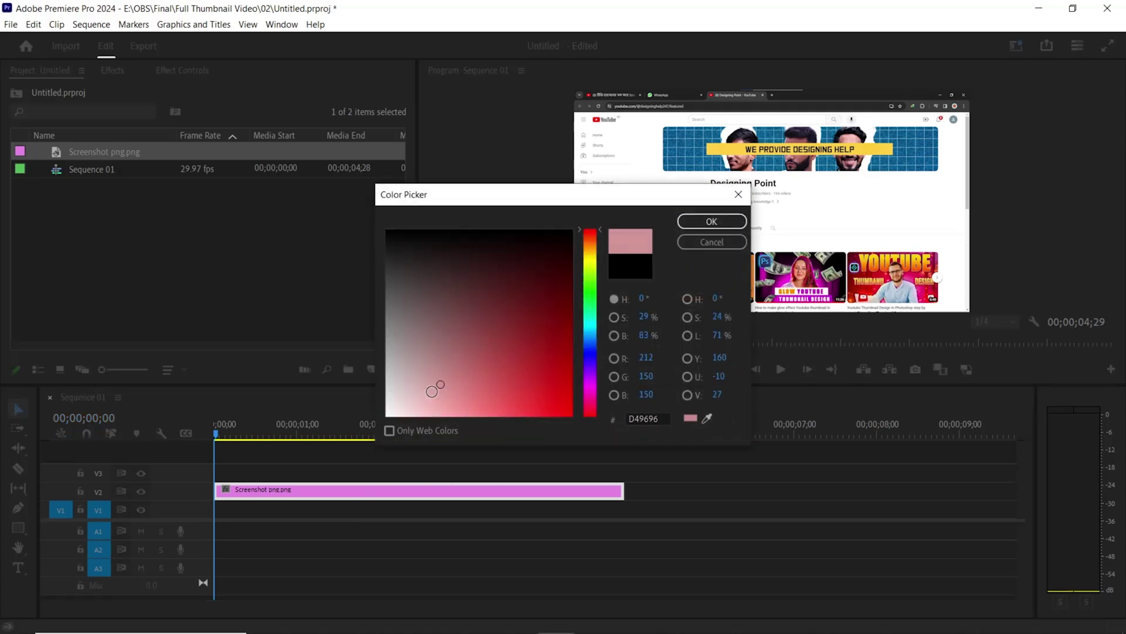
pyautogui.click(712, 222)
pyautogui.click(528, 347)
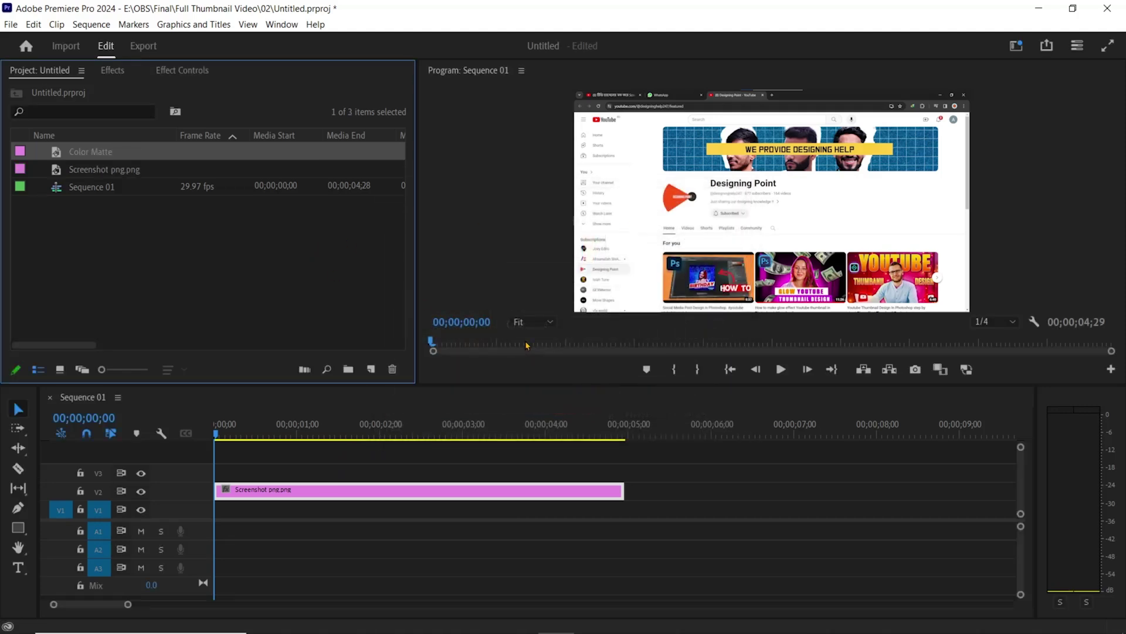
# Put Color Matte on V1 and Alt-drag a duplicate of the screenshot clip onto V3
pyautogui.moveTo(125, 154); pyautogui.dragTo(211, 528)
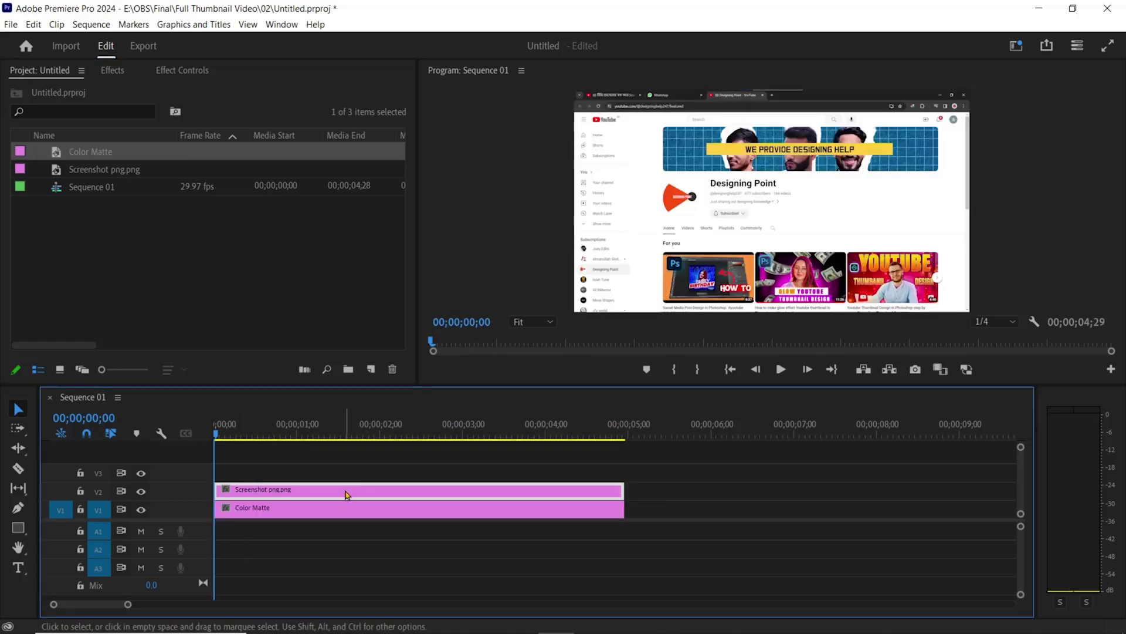
pyautogui.moveTo(338, 497); pyautogui.dragTo(345, 473)
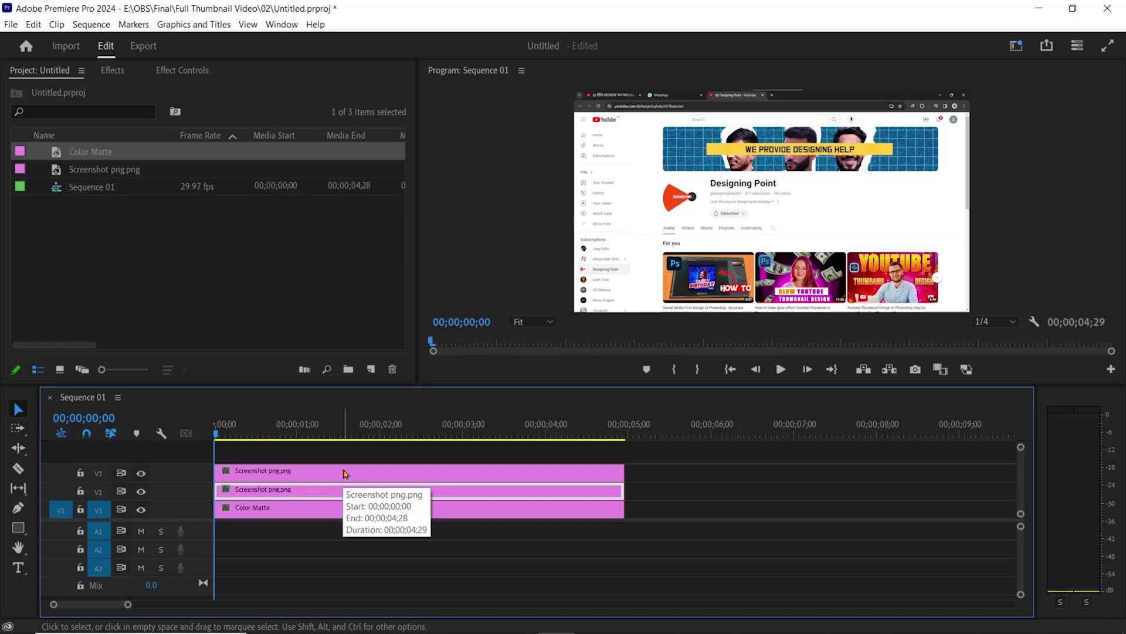
pyautogui.click(332, 476)
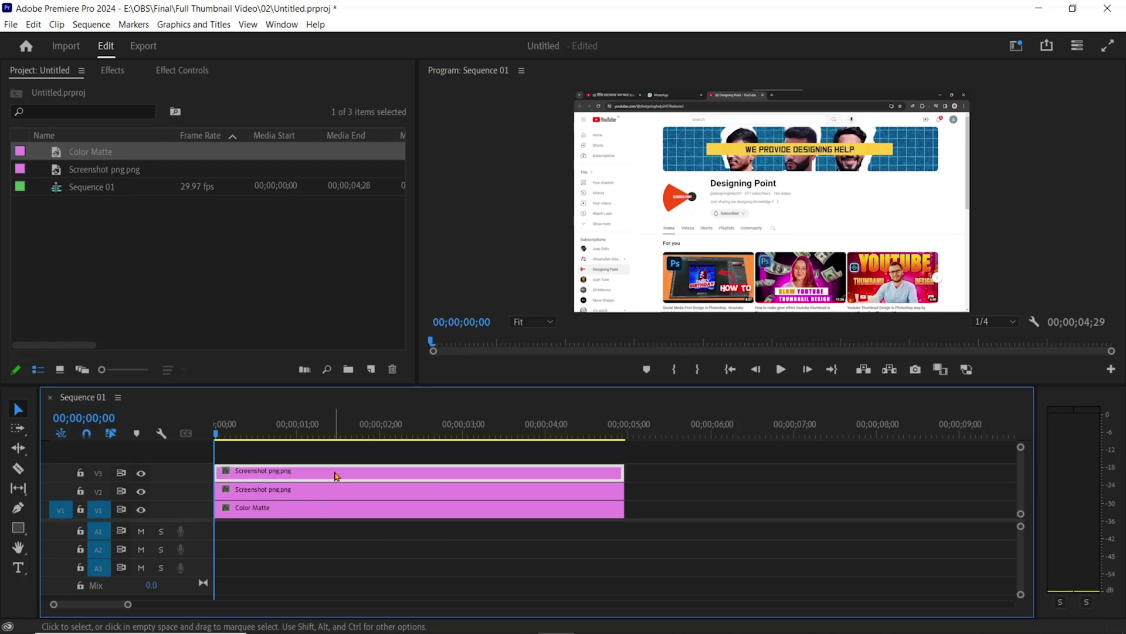
# Set the V3 screenshot clip's Motion Scale to 75 in Effect Controls
pyautogui.click(190, 72)
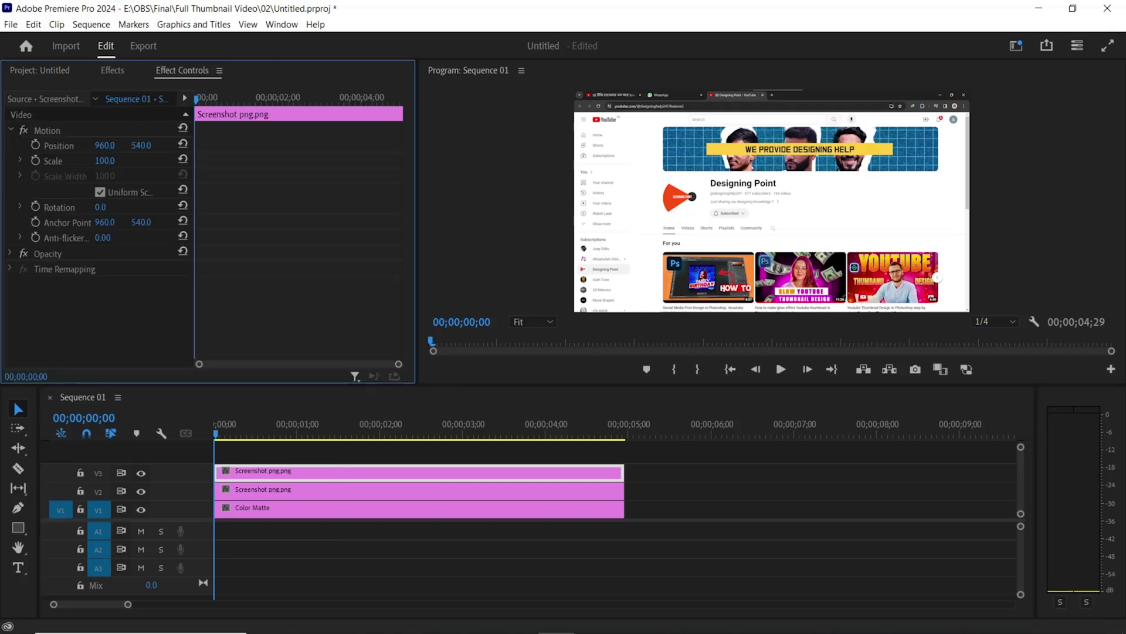
pyautogui.click(114, 157)
pyautogui.write('7')
pyautogui.press('Return')
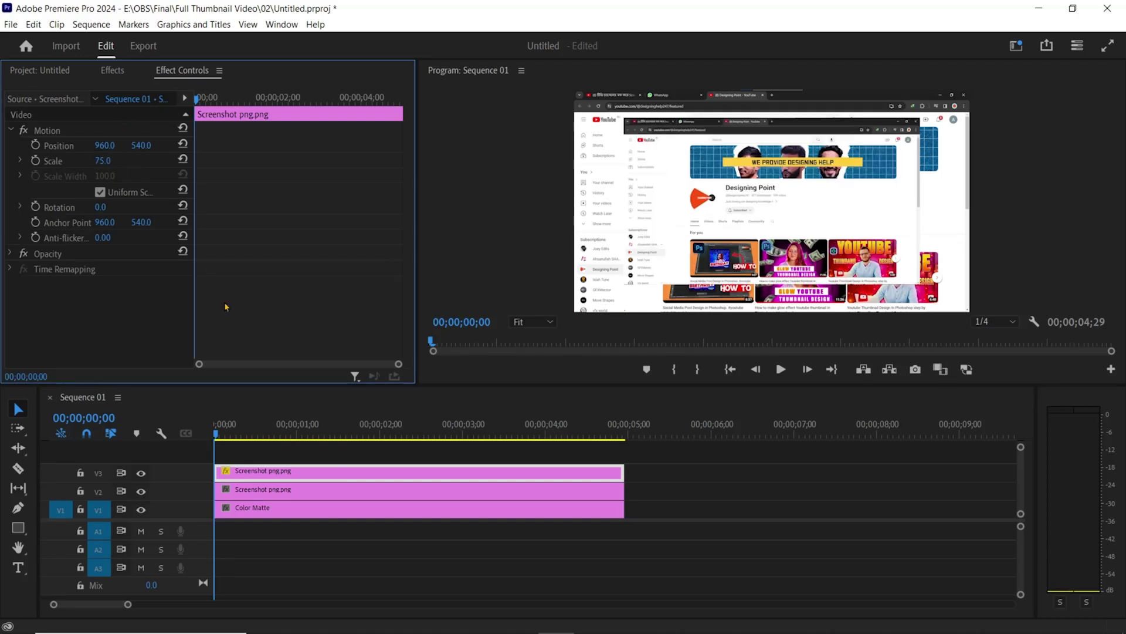
pyautogui.click(295, 496)
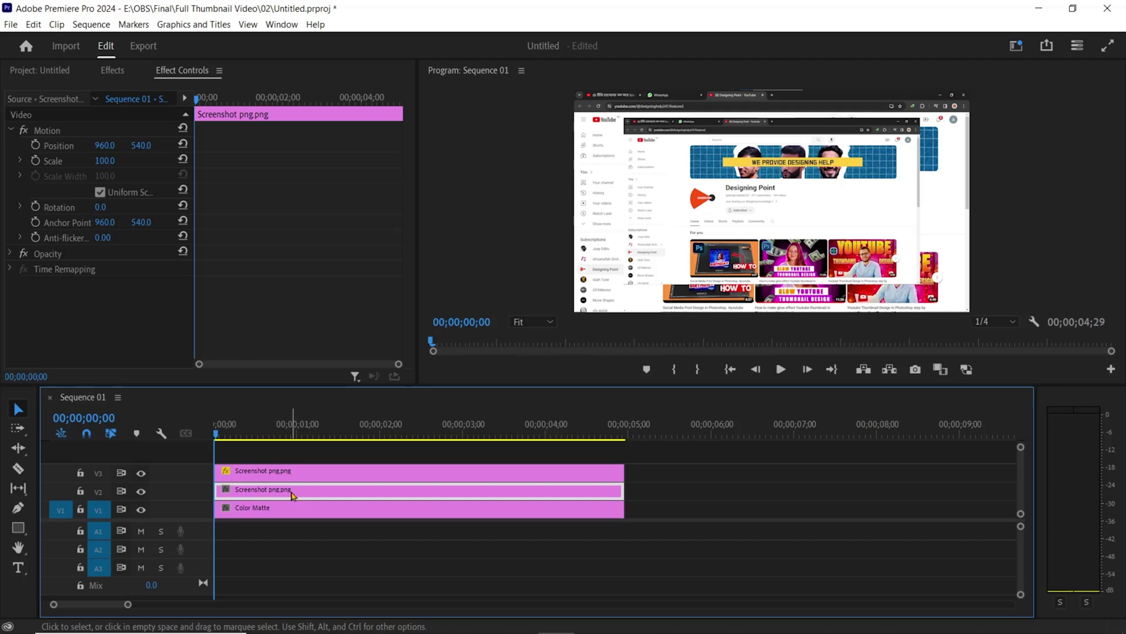
# Apply Fast Blur to the full-size V2 screenshot and set its Blurriness to 18
pyautogui.click(113, 70)
pyautogui.click(93, 91)
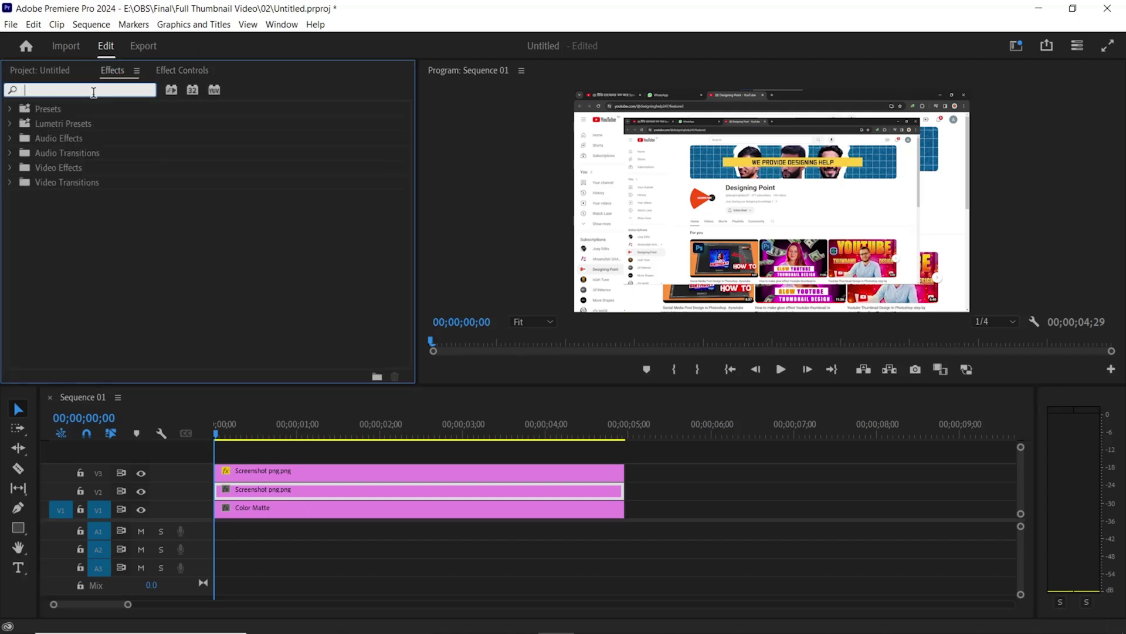
pyautogui.write('fast')
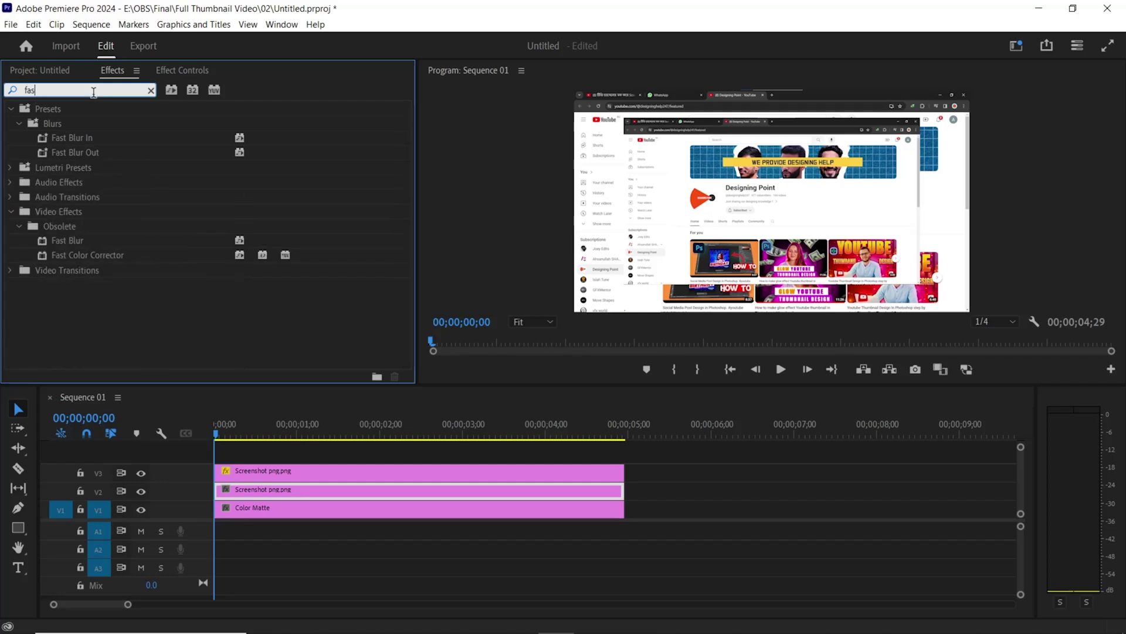
pyautogui.moveTo(62, 242); pyautogui.dragTo(251, 497)
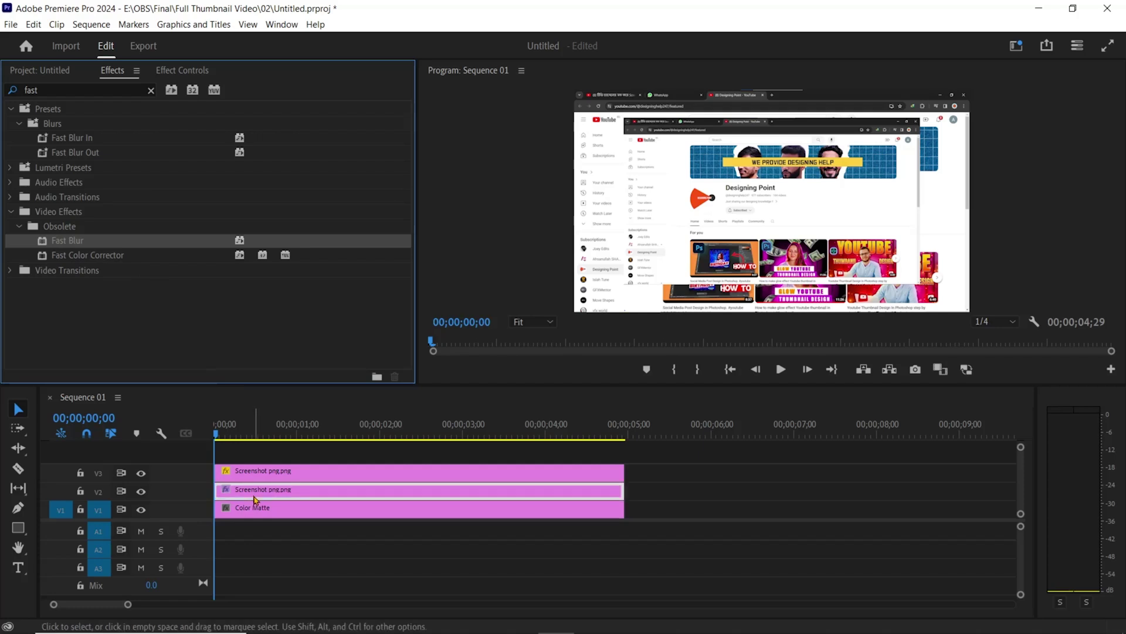
pyautogui.click(185, 71)
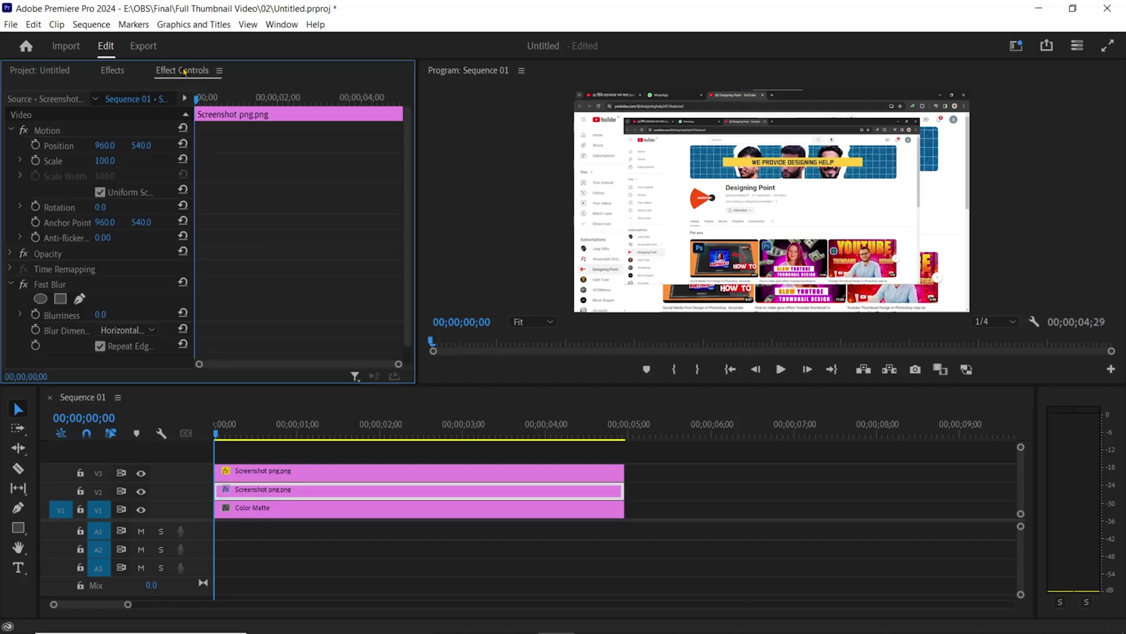
pyautogui.scroll(-1, 101, 300)
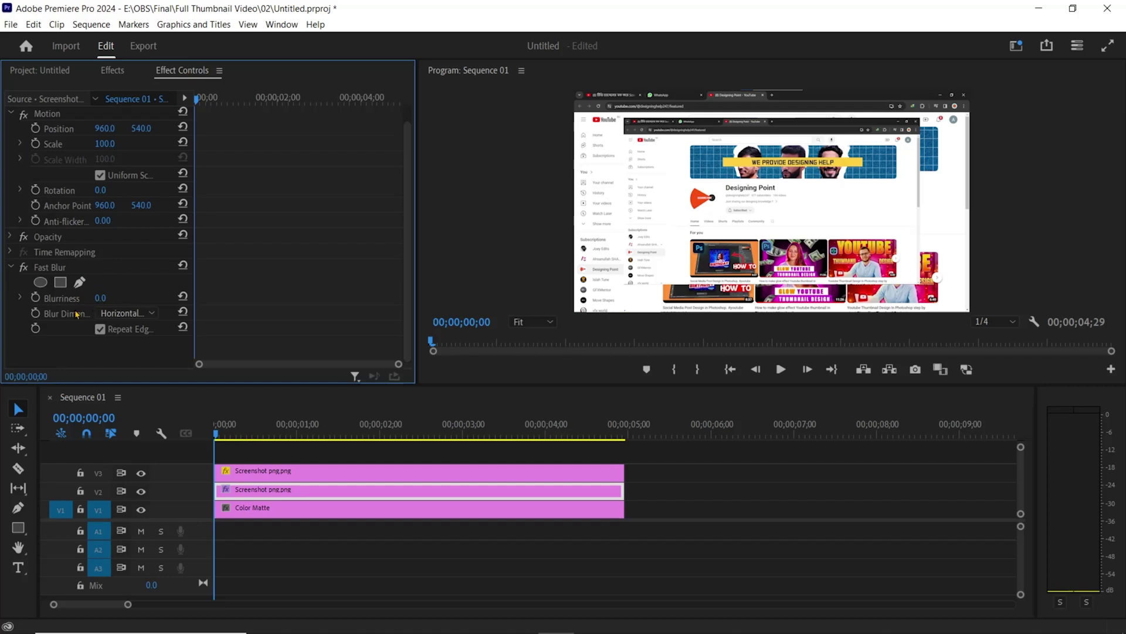
pyautogui.click(99, 298)
pyautogui.write('18')
pyautogui.press('Return')
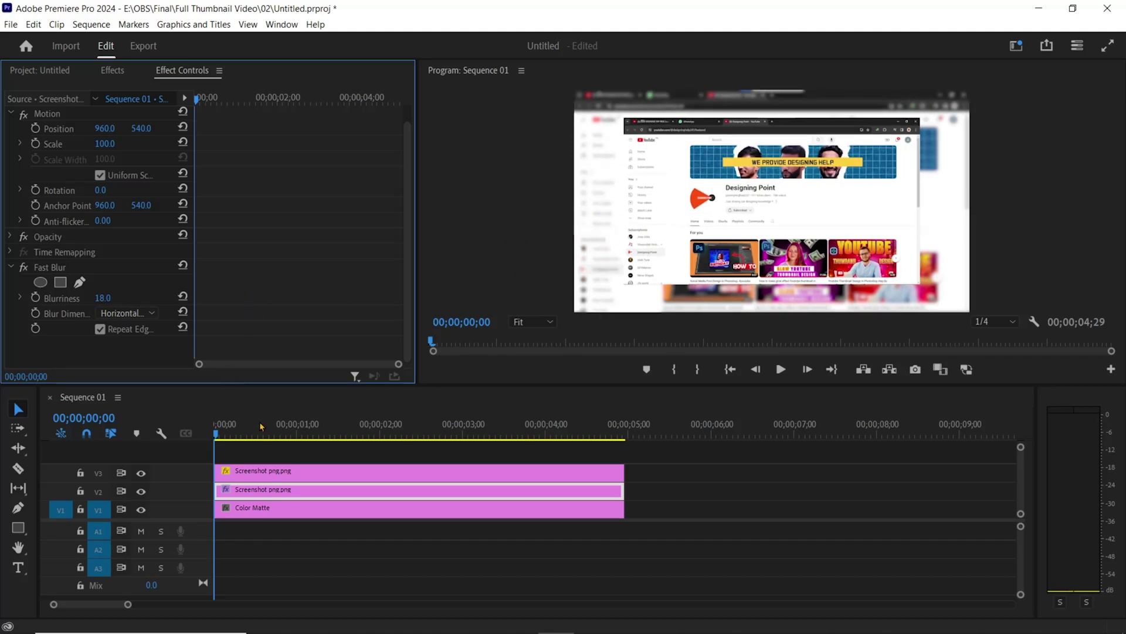
pyautogui.click(292, 478)
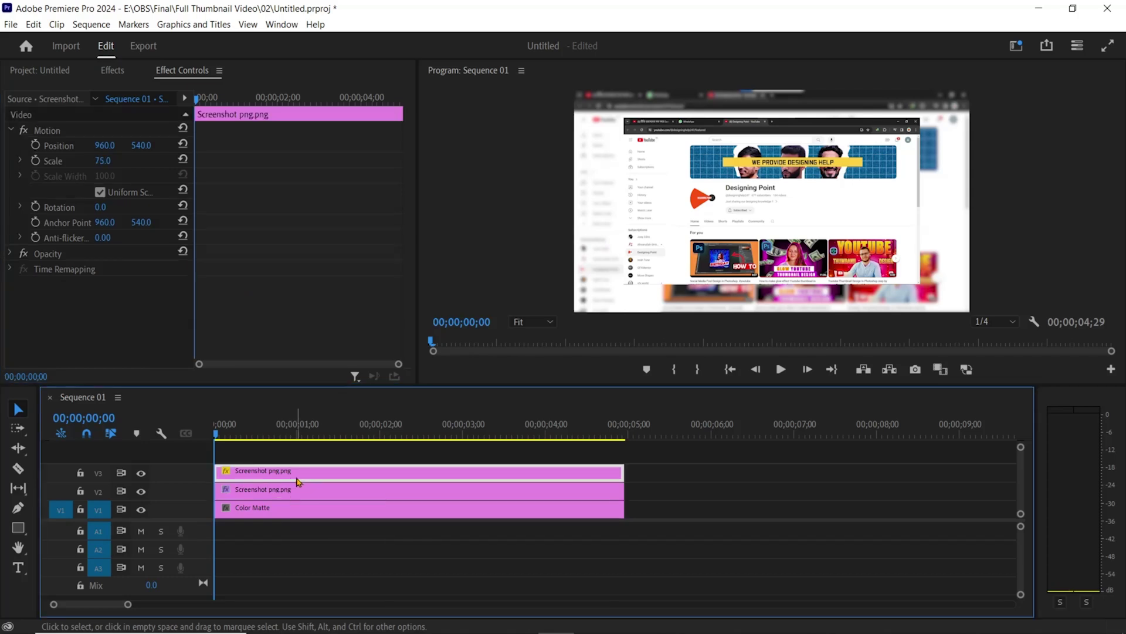
# Search 'drop' in Effects and apply Drop Shadow to the top V3 screenshot clip
pyautogui.click(104, 71)
pyautogui.click(150, 90)
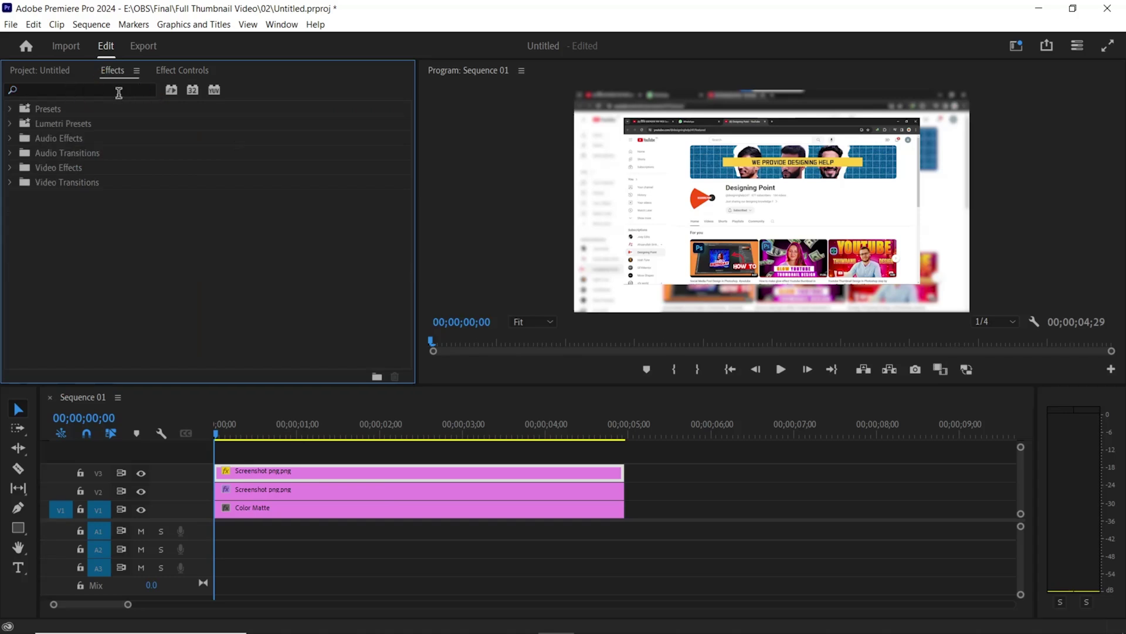
pyautogui.click(118, 92)
pyautogui.write('drop')
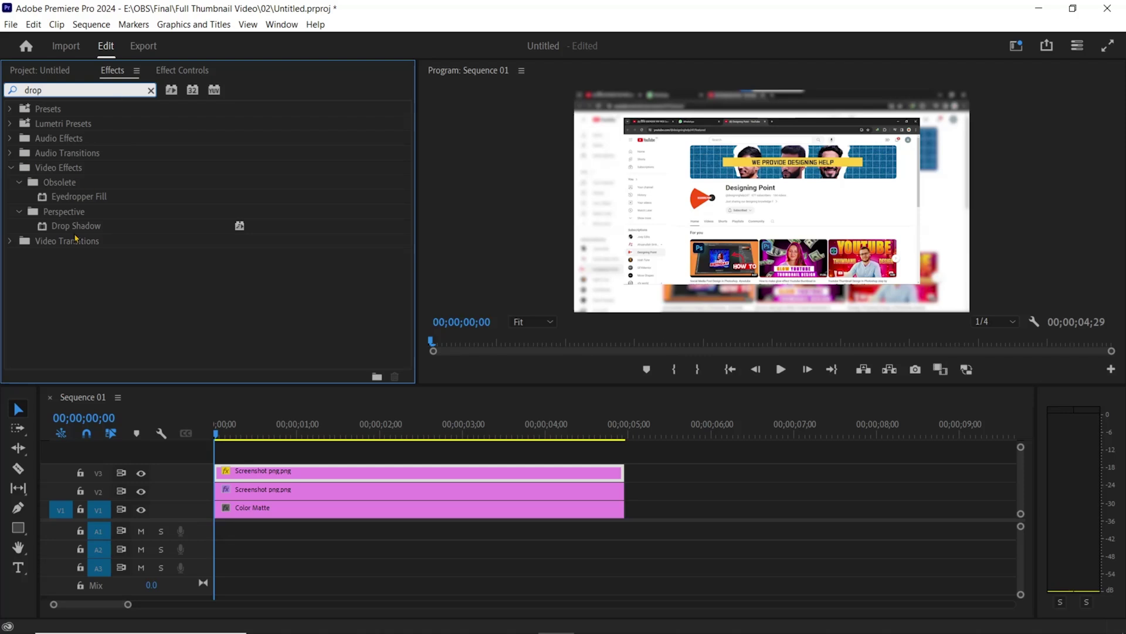
pyautogui.moveTo(63, 228); pyautogui.dragTo(252, 477)
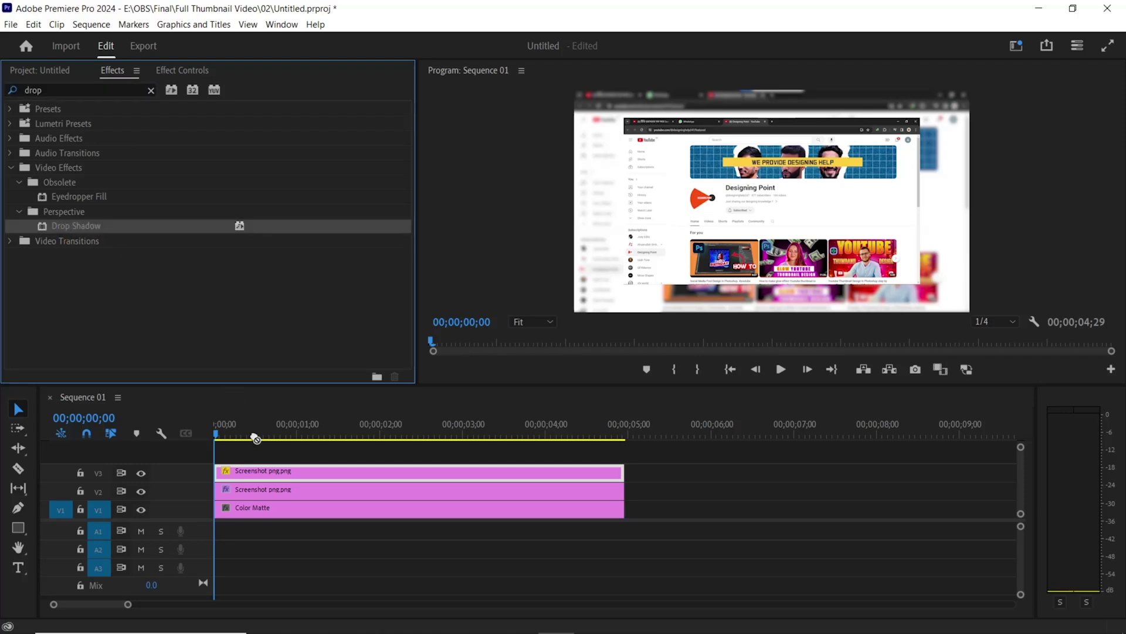
pyautogui.moveTo(252, 476); pyautogui.dragTo(253, 476)
# Set the Drop Shadow to 72% opacity, 0 distance and 148 softness
pyautogui.click(182, 70)
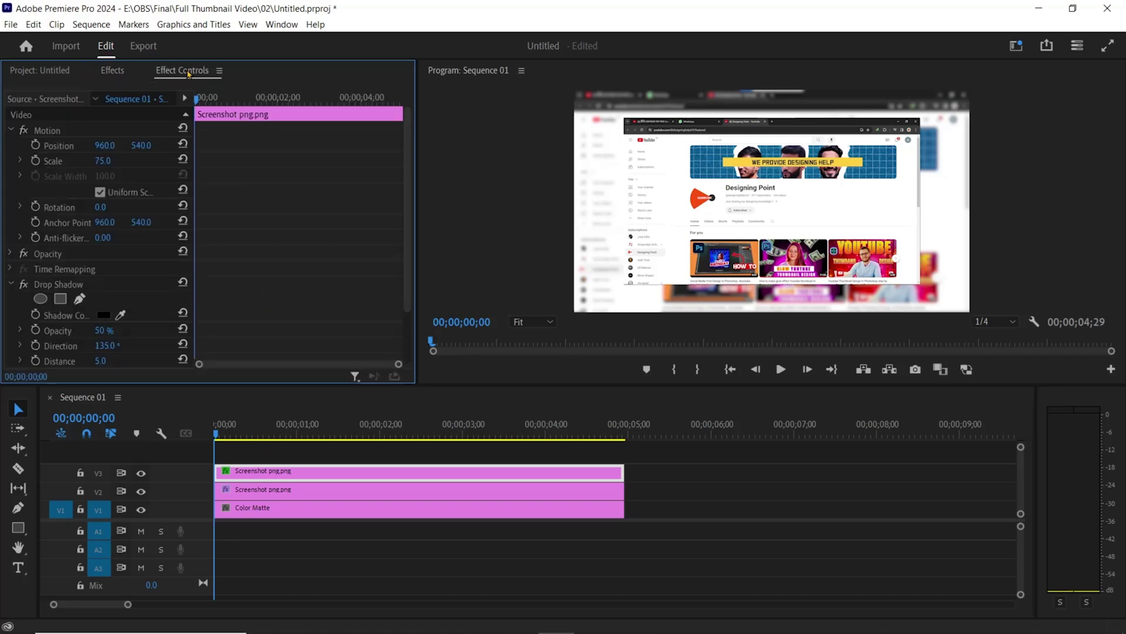
pyautogui.scroll(-1, 118, 283)
pyautogui.scroll(-1, 135, 299)
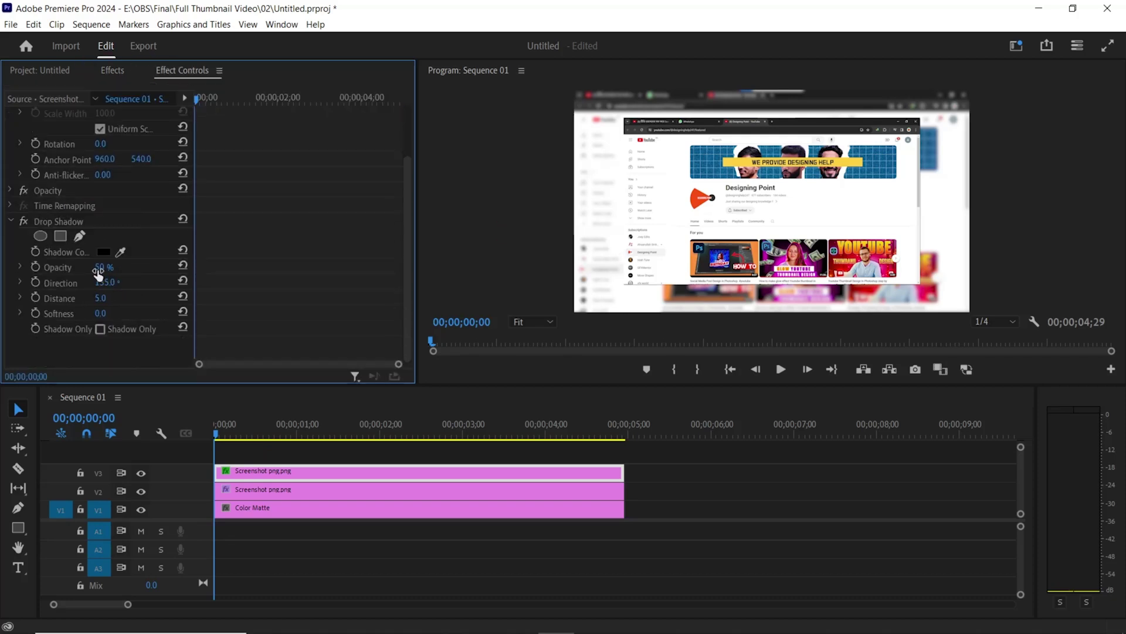
pyautogui.moveTo(101, 267); pyautogui.dragTo(102, 267)
pyautogui.click(98, 299)
pyautogui.moveTo(119, 299)
pyautogui.mouseDown()
pyautogui.moveTo(103, 301)
pyautogui.moveTo(135, 314)
pyautogui.mouseUp()
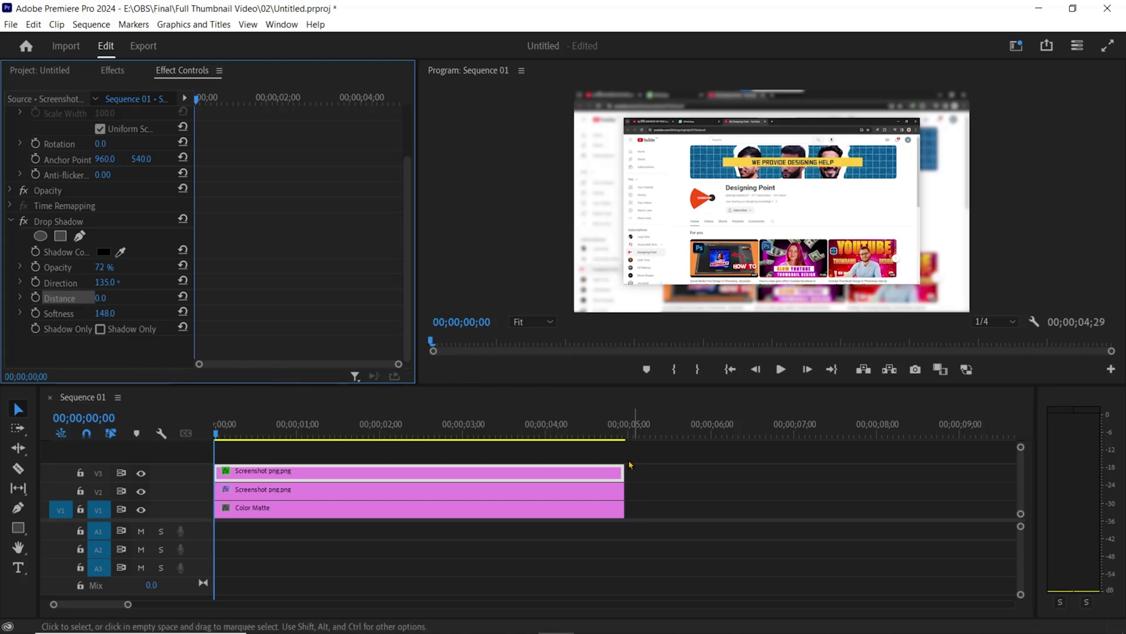
# Nest the V2 and V3 screenshot clips into Nested Sequence 01
pyautogui.moveTo(641, 494); pyautogui.dragTo(547, 471)
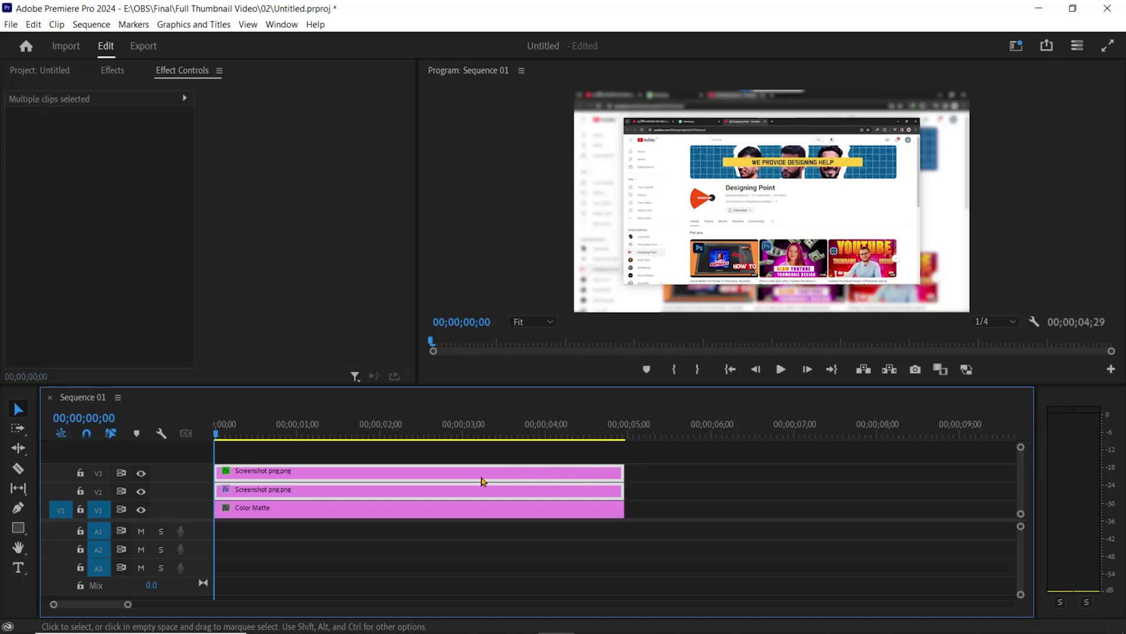
pyautogui.click(636, 493)
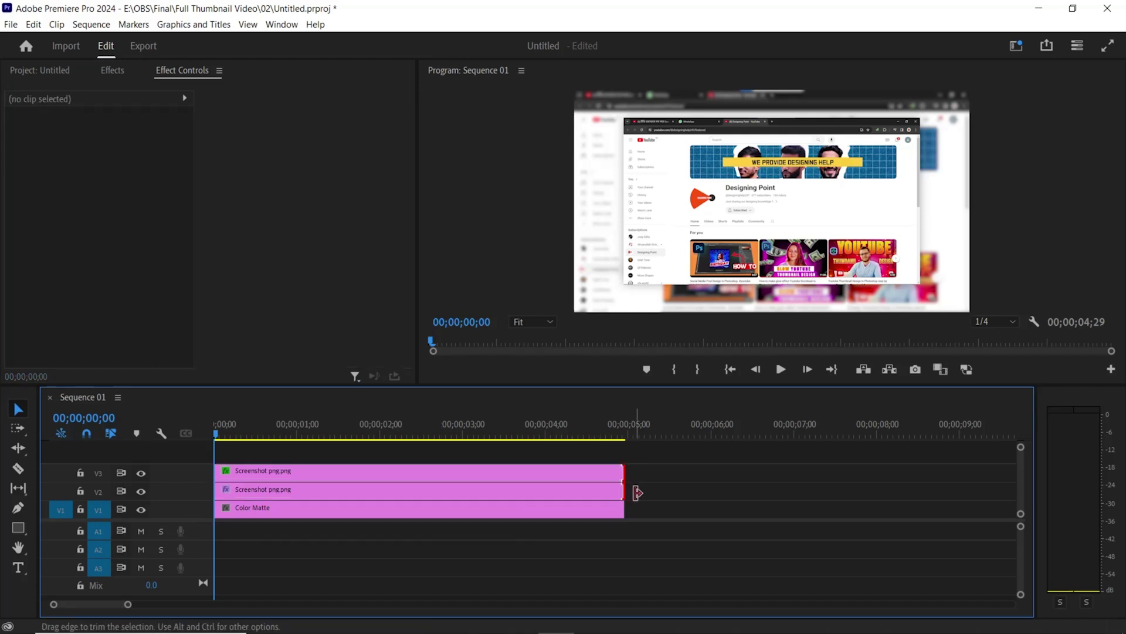
pyautogui.moveTo(637, 493)
pyautogui.mouseDown()
pyautogui.moveTo(572, 461)
pyautogui.moveTo(559, 472)
pyautogui.mouseUp()
pyautogui.rightClick(560, 475)
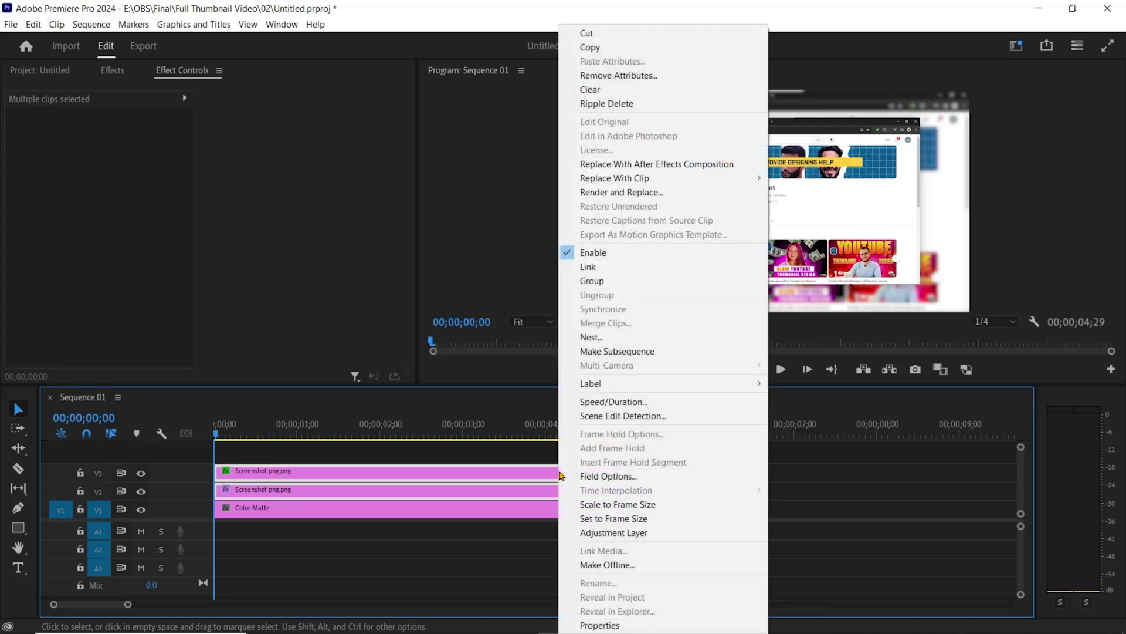
pyautogui.click(610, 338)
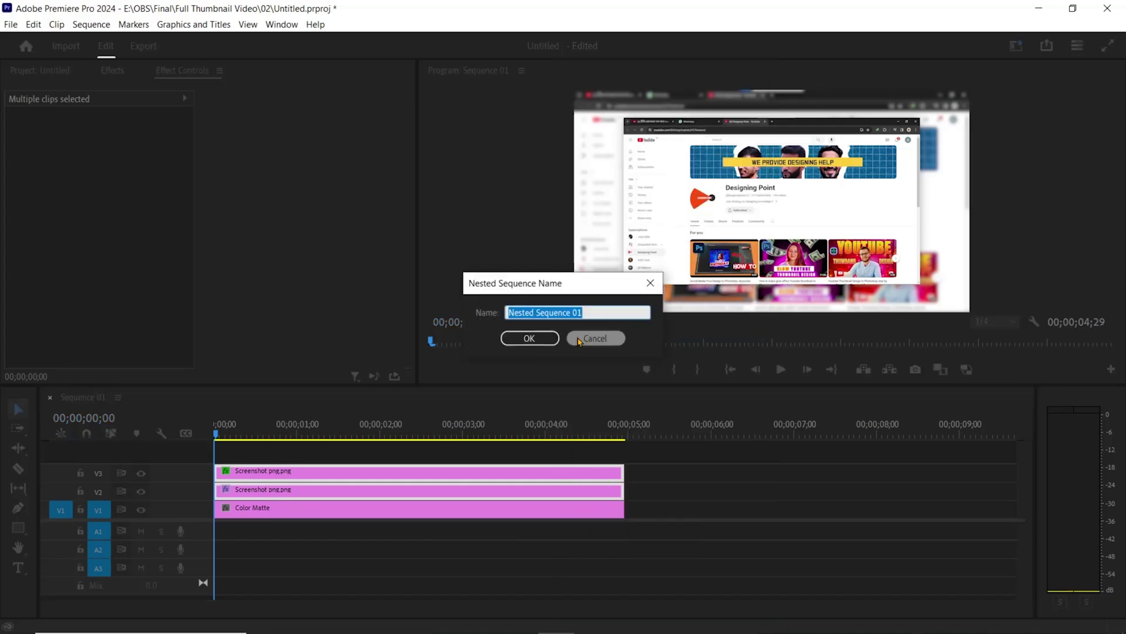
pyautogui.click(529, 337)
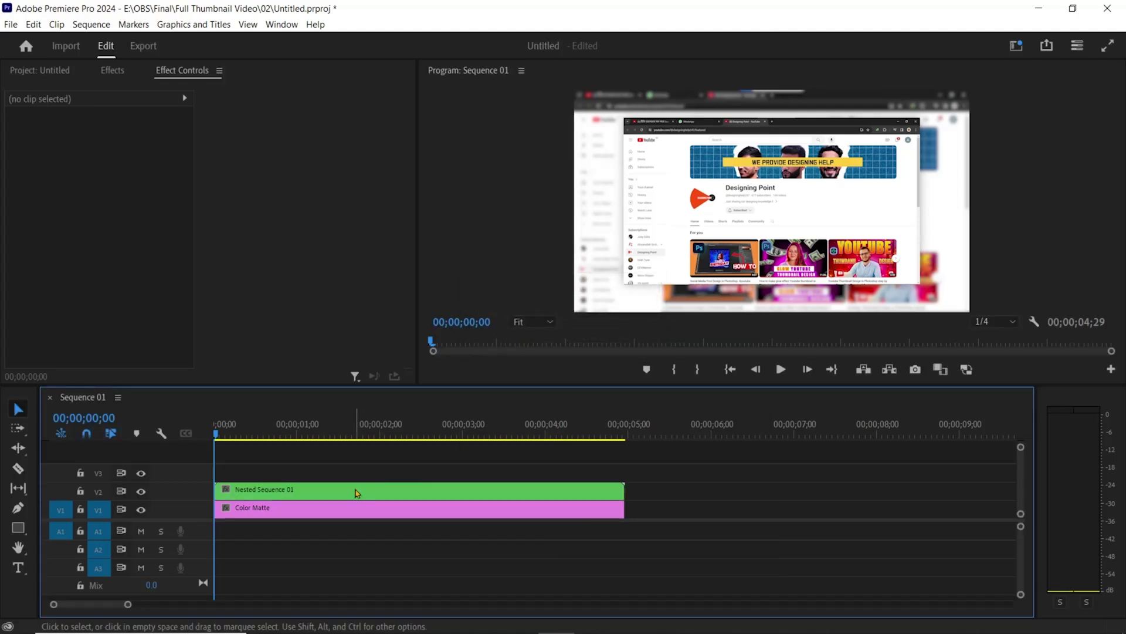
# Search 'basic 3d' in Effects and apply Basic 3D to the Nested Sequence 01 clip
pyautogui.click(355, 492)
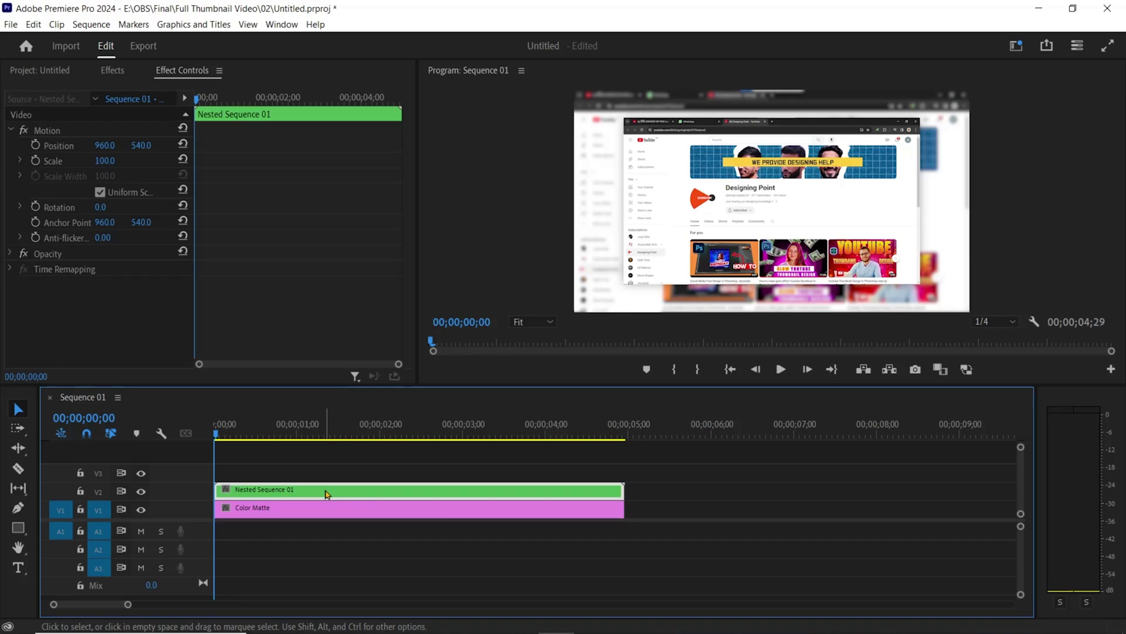
pyautogui.click(113, 71)
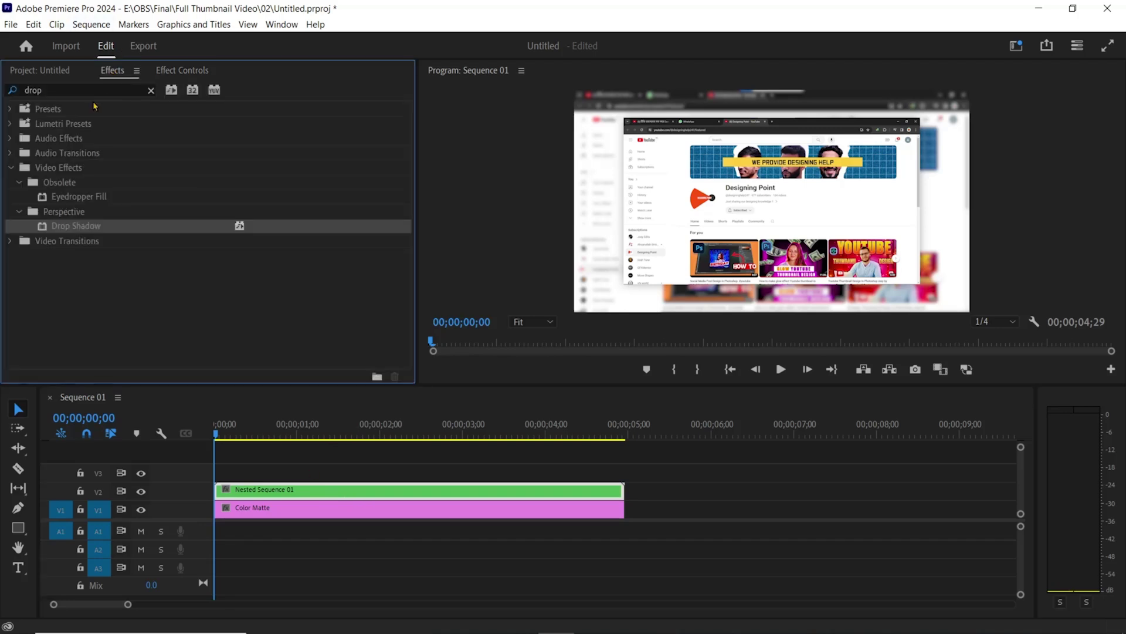
pyautogui.click(150, 90)
pyautogui.click(95, 89)
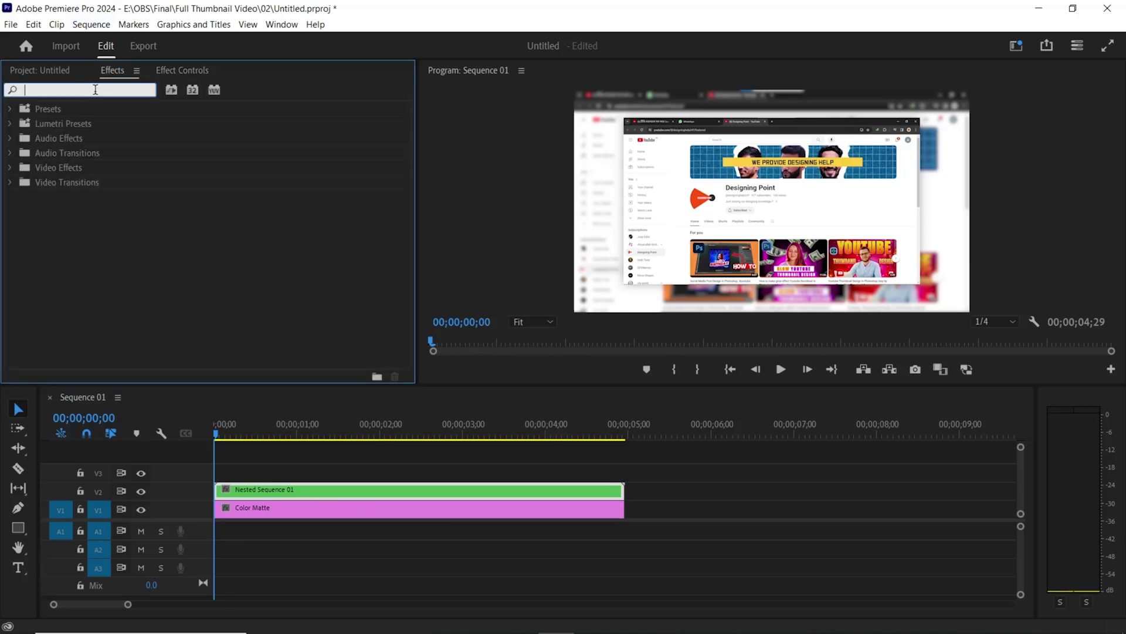
pyautogui.write('bas')
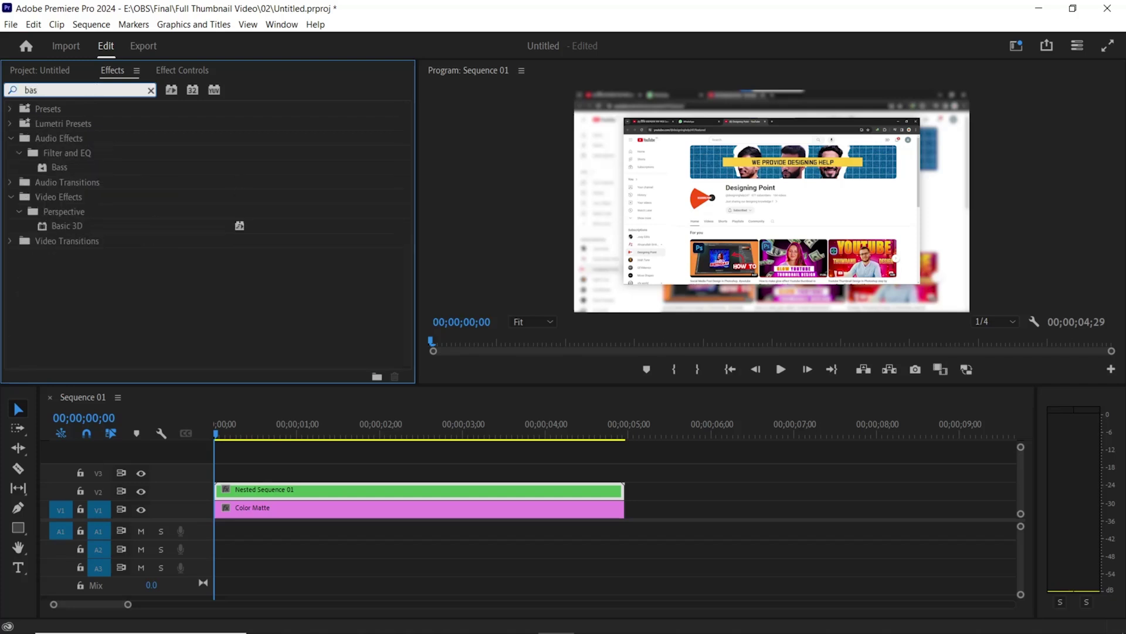
pyautogui.write('ic 3d')
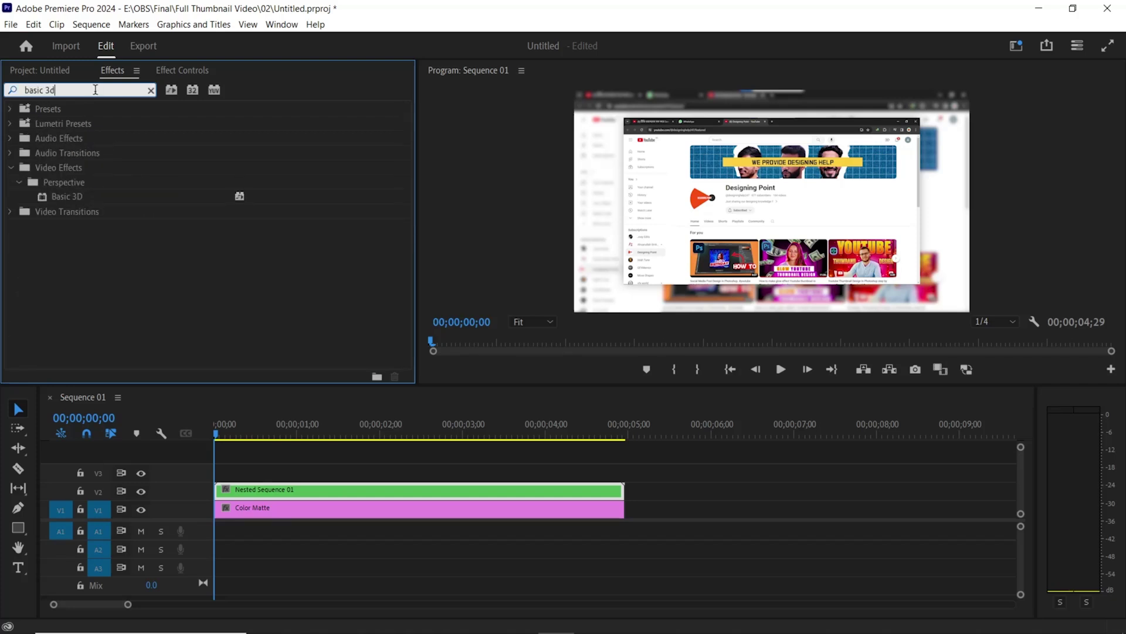
pyautogui.click(63, 199)
pyautogui.moveTo(69, 198); pyautogui.dragTo(270, 490)
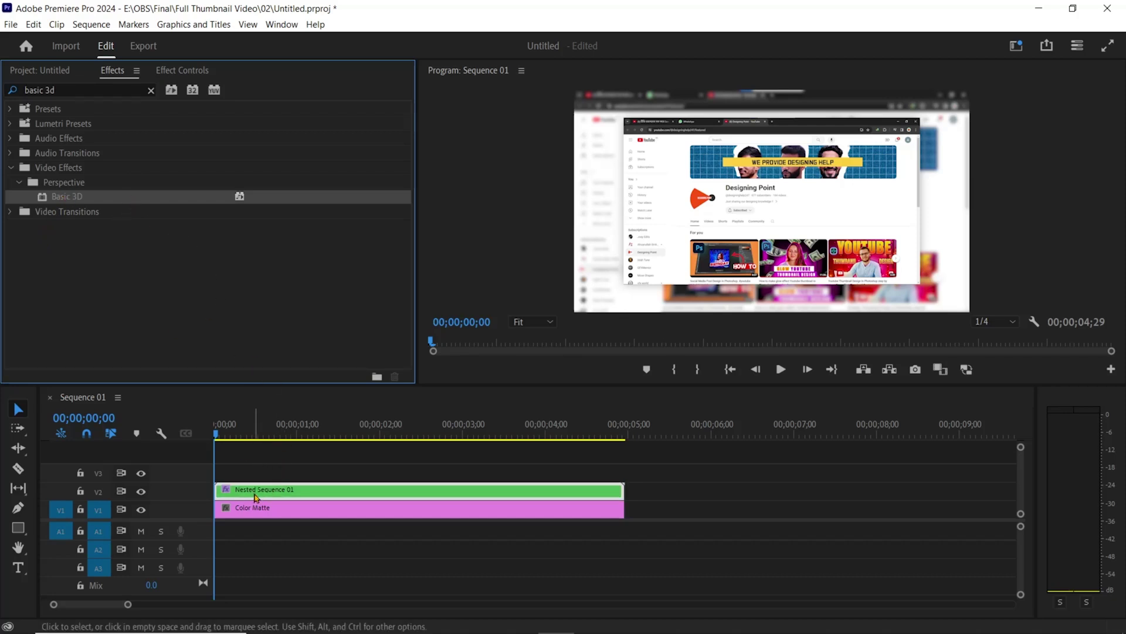
# Delete the duplicate Basic 3D effect so one remains, and turn on Swivel keyframing
pyautogui.click(183, 71)
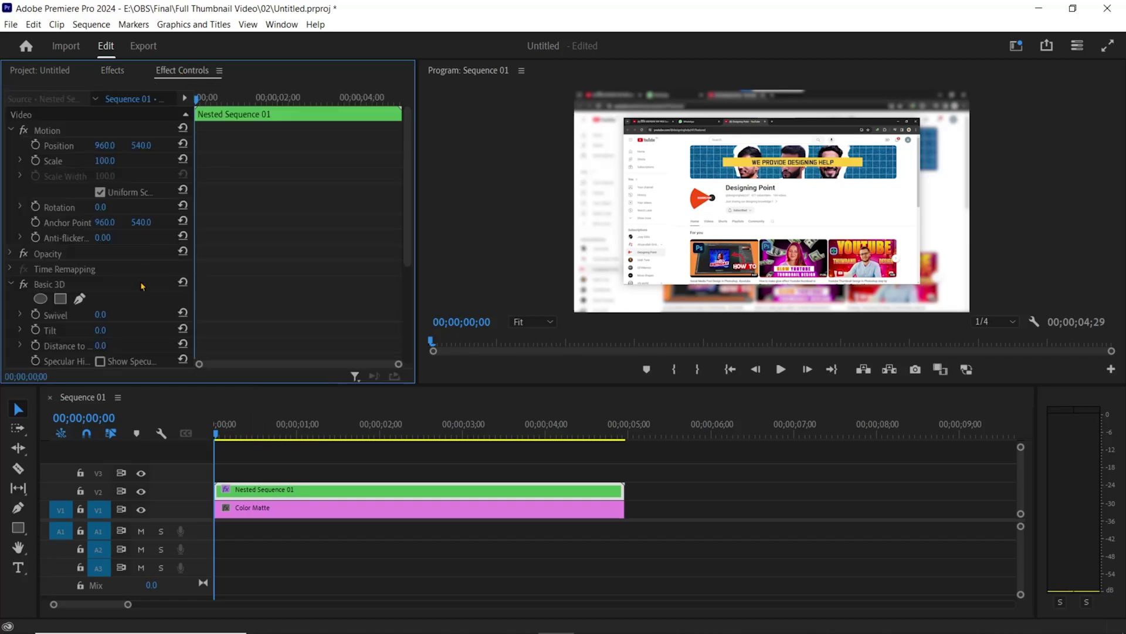
pyautogui.scroll(-2, 142, 286)
pyautogui.scroll(-3, 142, 280)
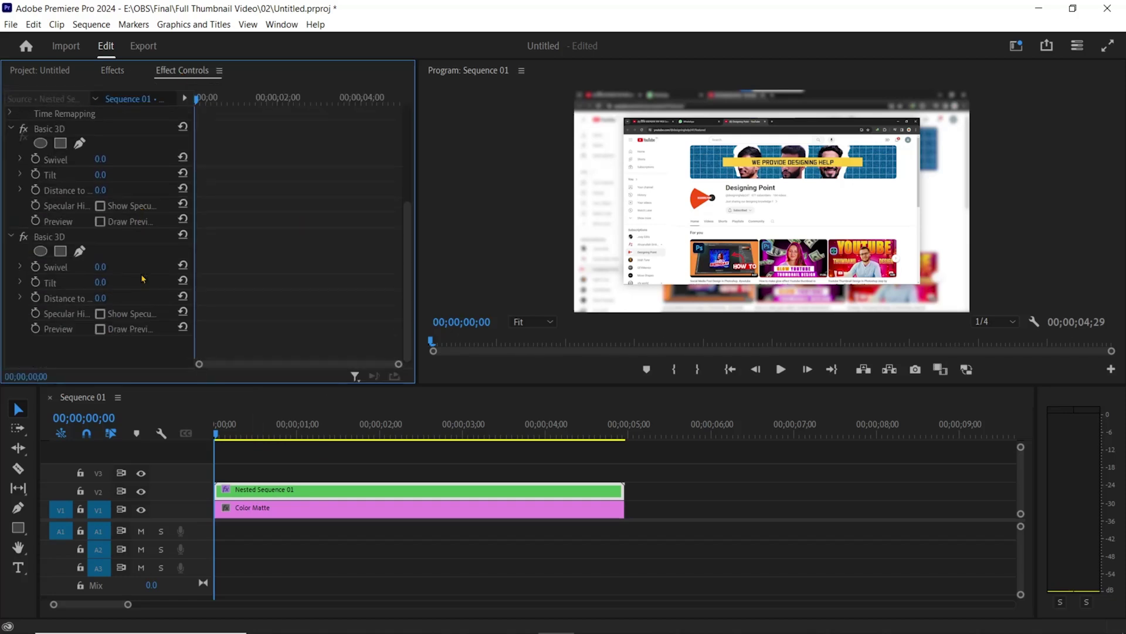
pyautogui.click(127, 239)
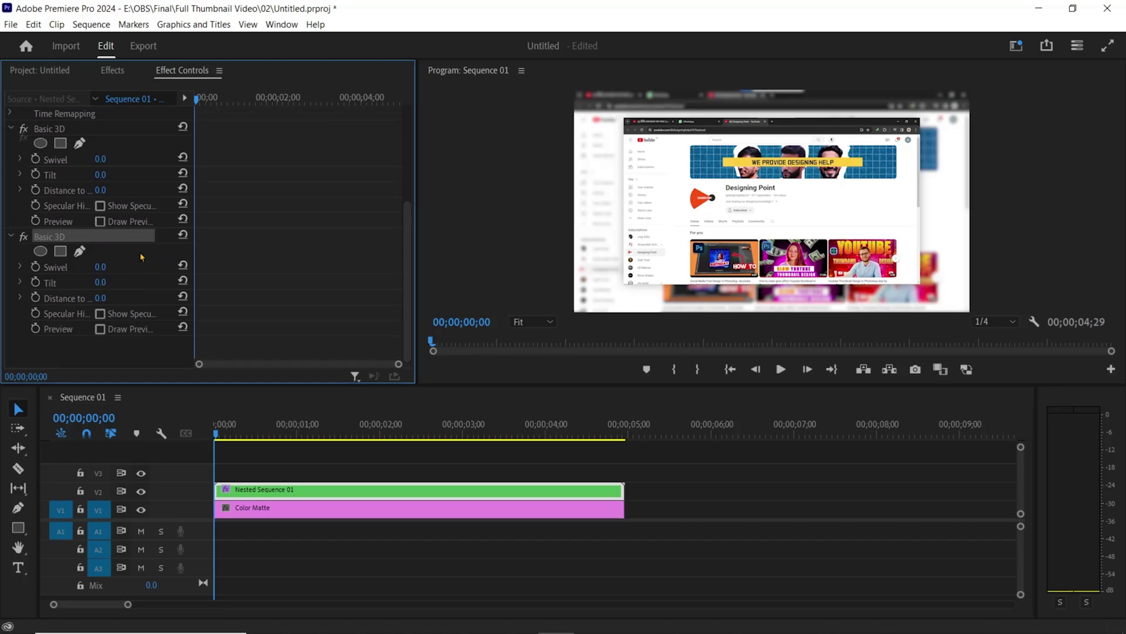
pyautogui.press('Delete')
pyautogui.click(91, 130)
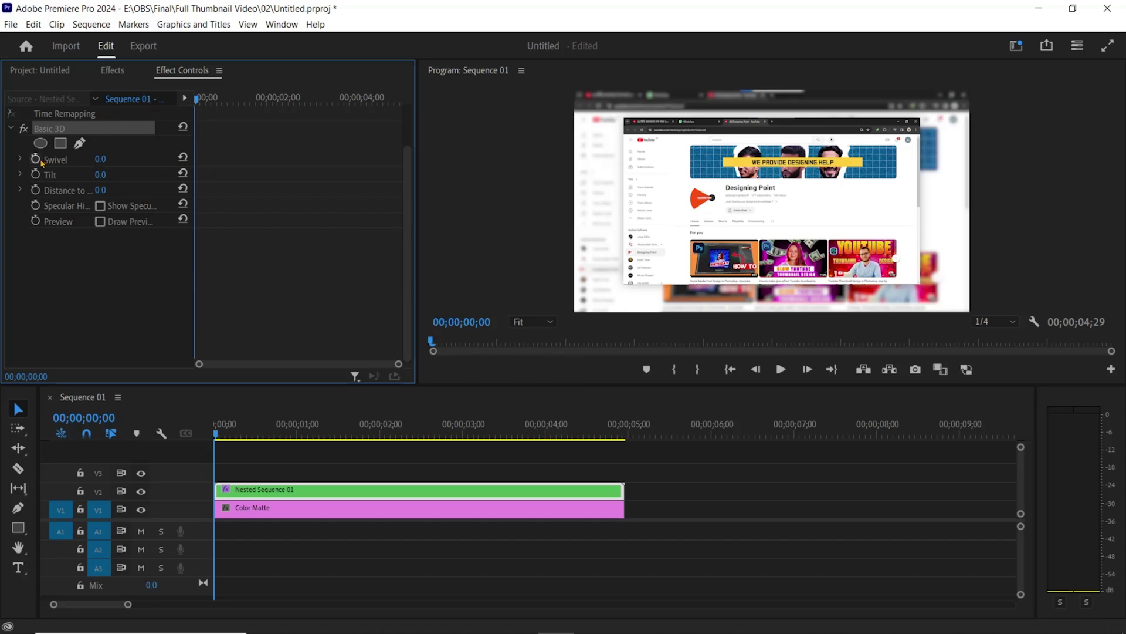
pyautogui.scroll(3, 38, 164)
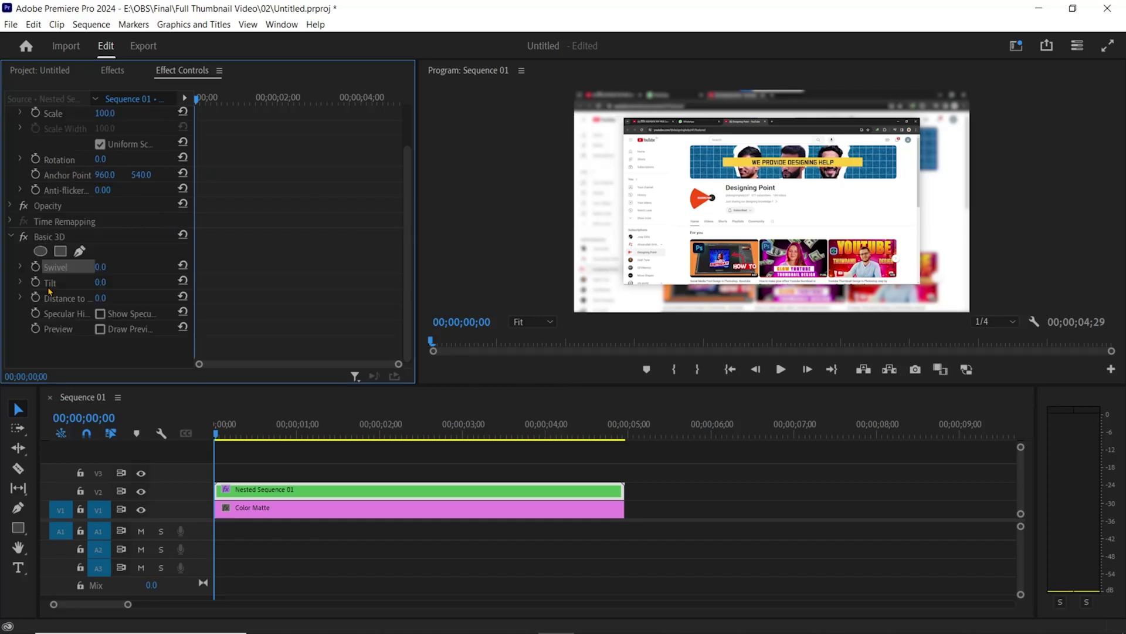
pyautogui.click(36, 267)
# Enable Tilt and Distance to Image keyframing and move all three keyframes to 3;05
pyautogui.click(35, 282)
pyautogui.click(35, 297)
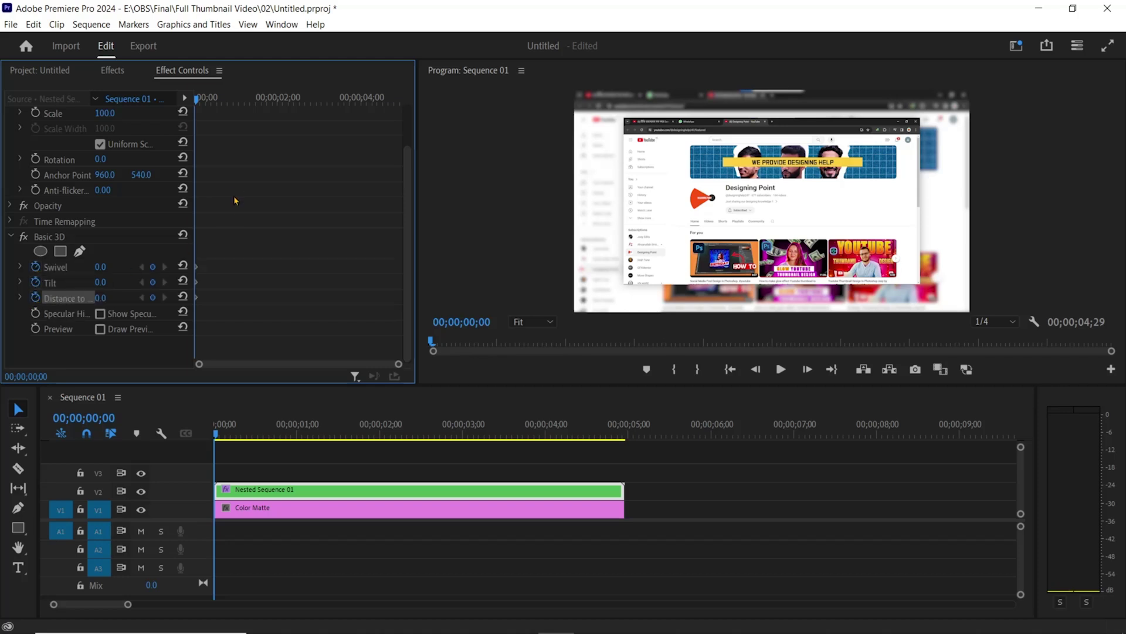
pyautogui.moveTo(204, 306); pyautogui.dragTo(184, 265)
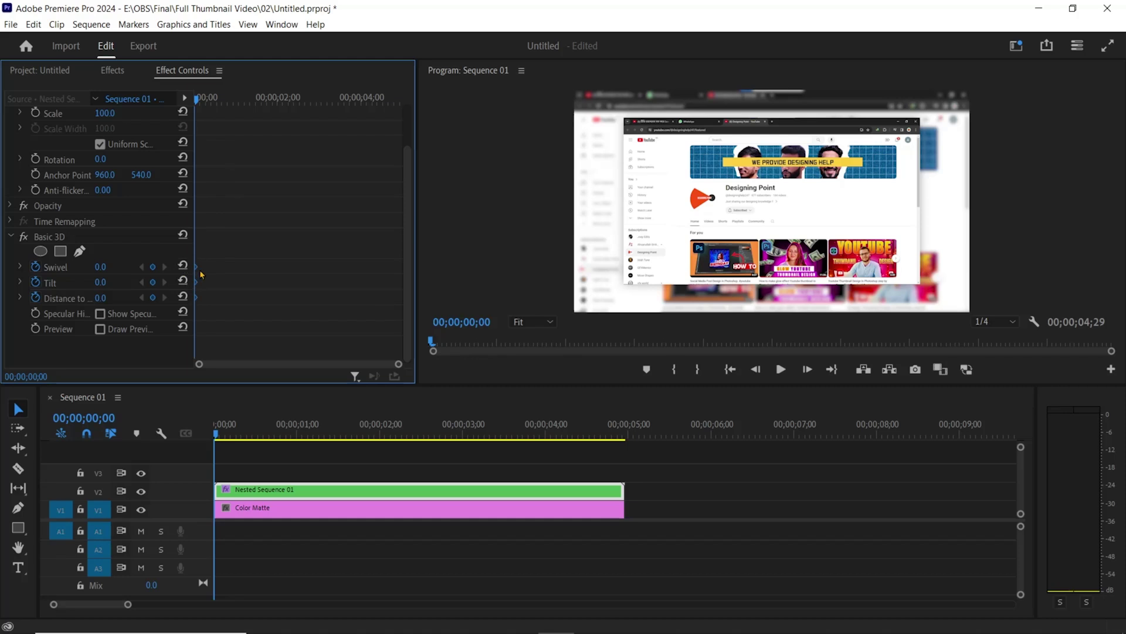
pyautogui.moveTo(198, 272); pyautogui.dragTo(328, 269)
# Add Swivel, Tilt and Distance keyframes at the clip start, then jump to 3;05
pyautogui.click(153, 266)
pyautogui.click(152, 282)
pyautogui.click(152, 297)
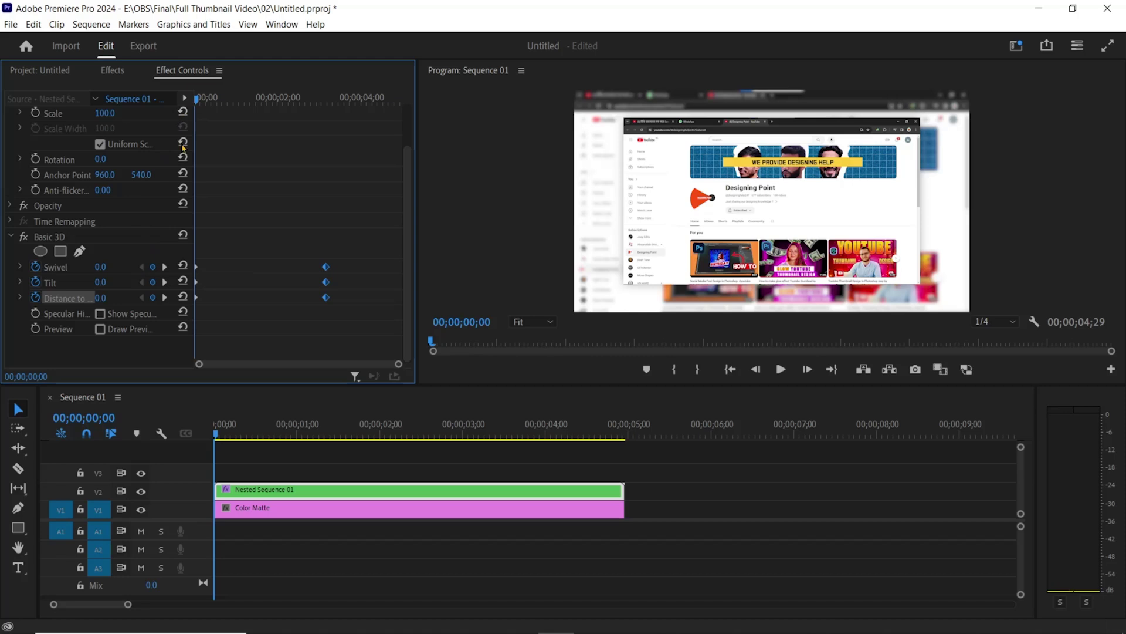
pyautogui.click(164, 267)
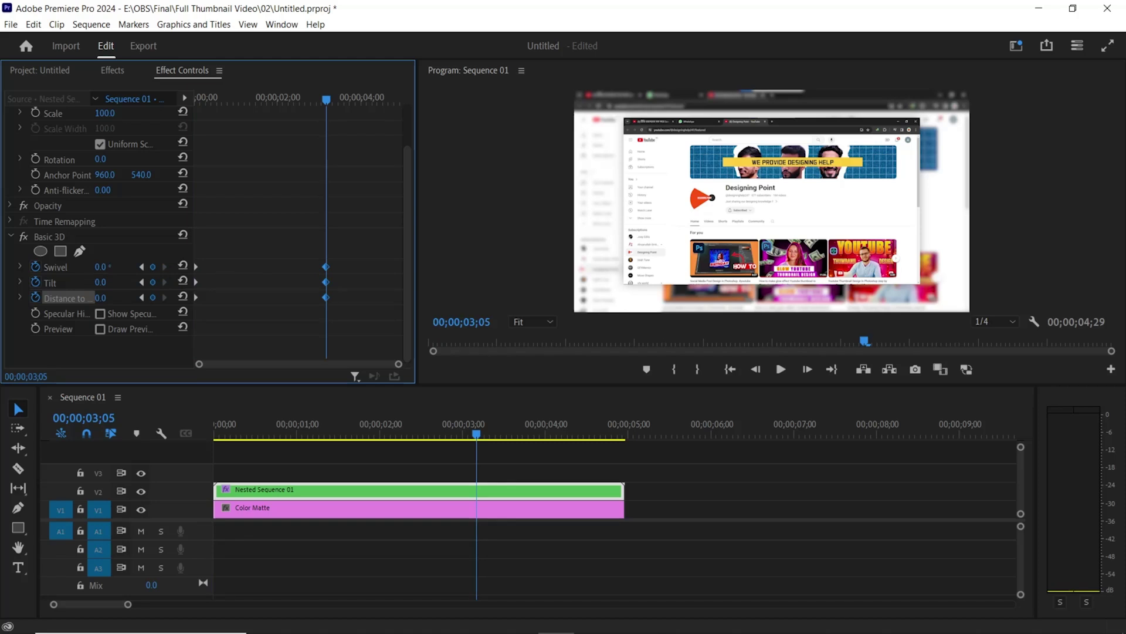
# Set Swivel 6°, Tilt -8° and Distance -8 at 3;05, then Swivel -5° at 4;27
pyautogui.moveTo(100, 267)
pyautogui.mouseDown()
pyautogui.moveTo(111, 267)
pyautogui.moveTo(96, 267)
pyautogui.mouseUp()
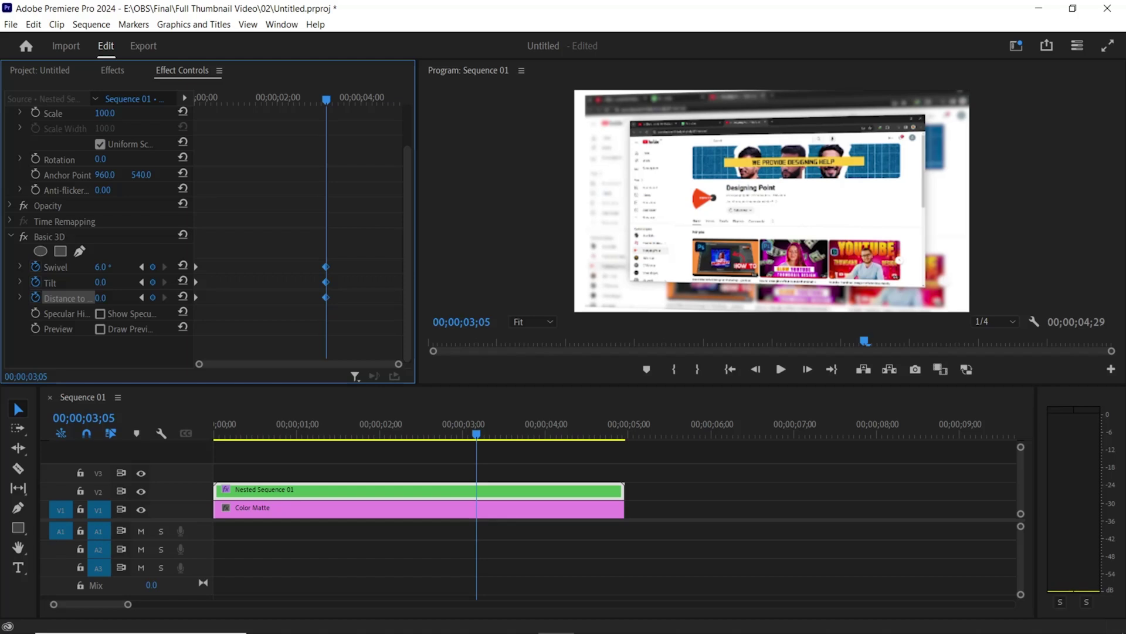
pyautogui.moveTo(99, 282); pyautogui.dragTo(93, 282)
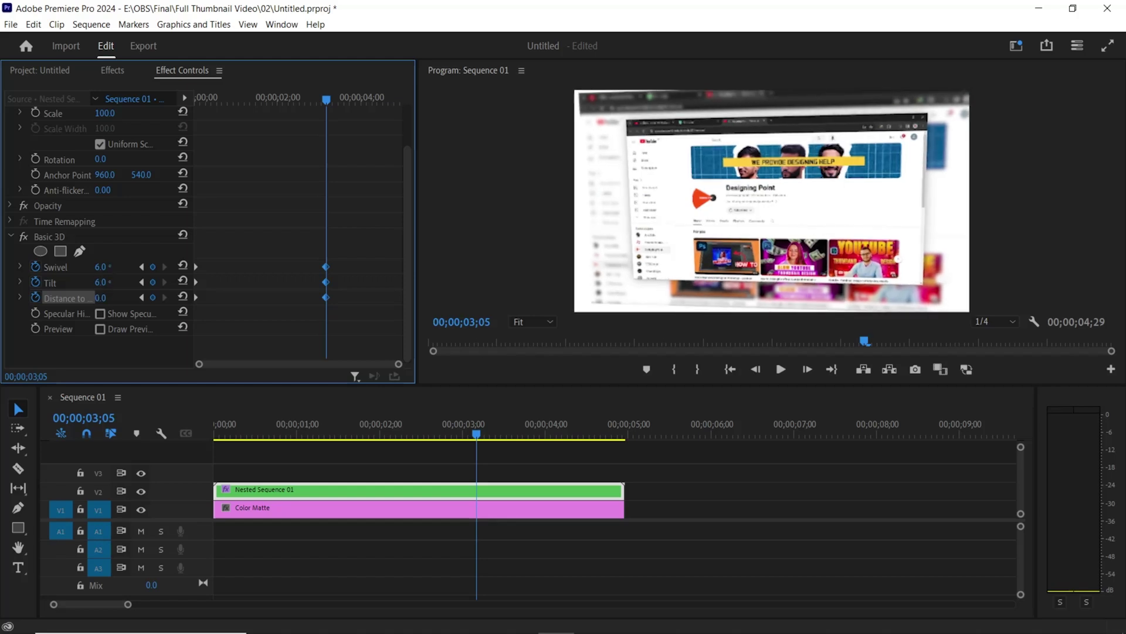
pyautogui.moveTo(104, 282); pyautogui.dragTo(99, 282)
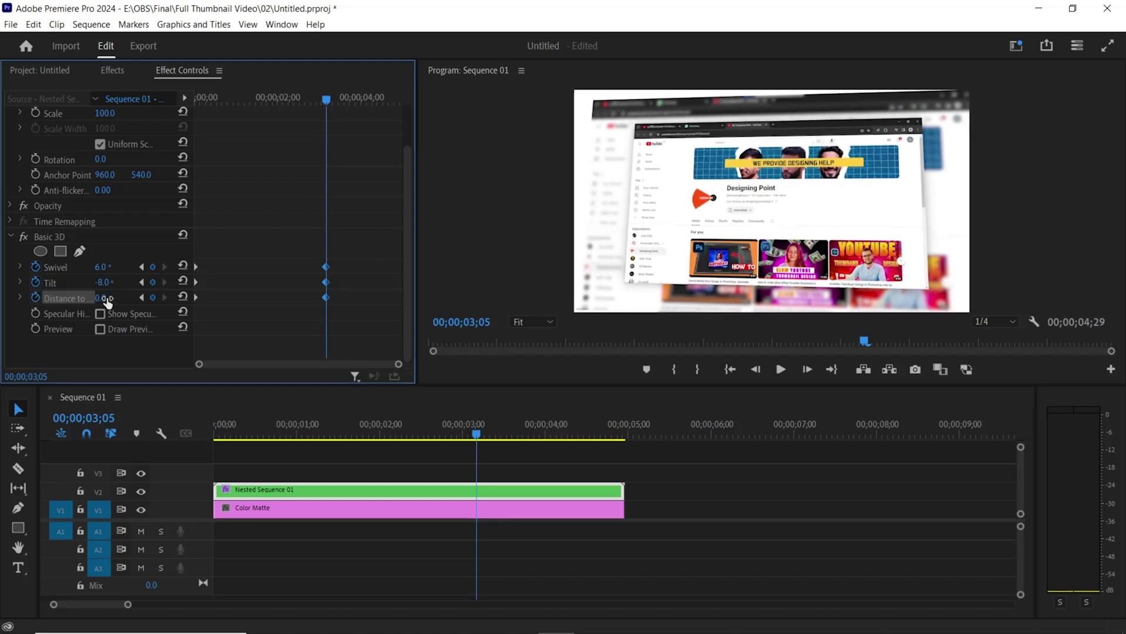
pyautogui.moveTo(101, 297); pyautogui.dragTo(96, 297)
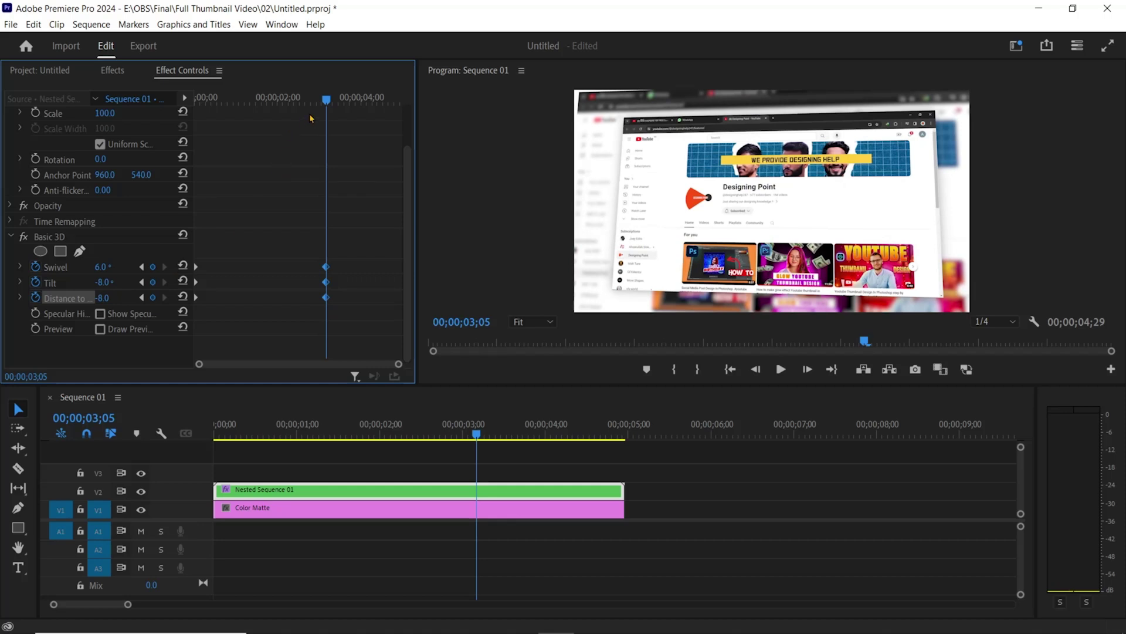
pyautogui.moveTo(328, 105); pyautogui.dragTo(396, 121)
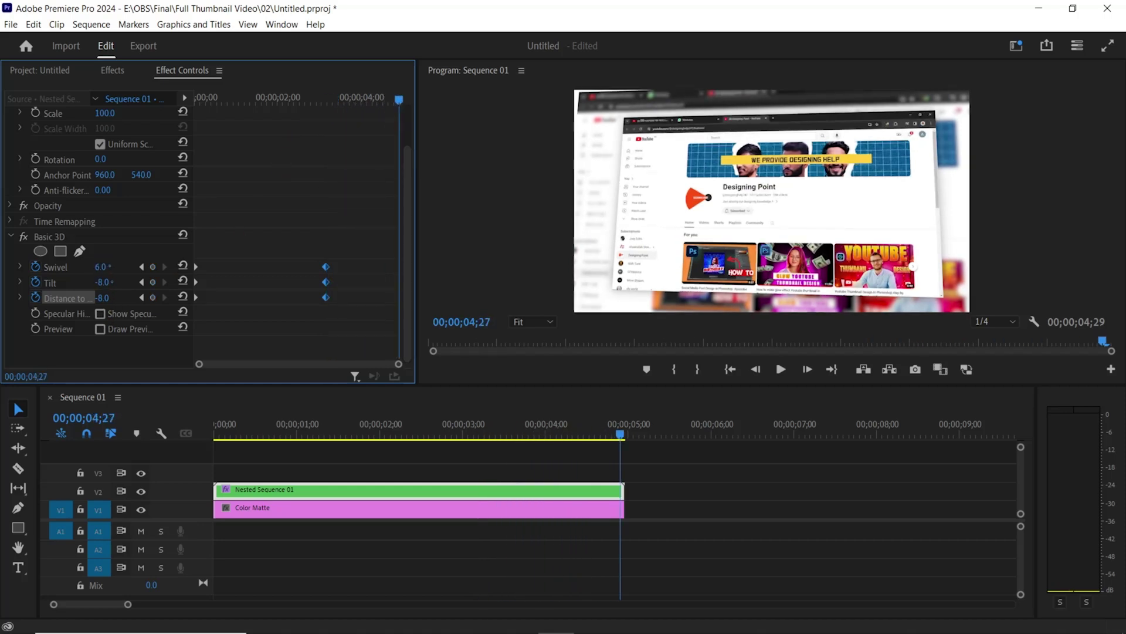
pyautogui.moveTo(101, 267)
pyautogui.mouseDown()
pyautogui.moveTo(88, 267)
pyautogui.moveTo(112, 282)
pyautogui.mouseUp()
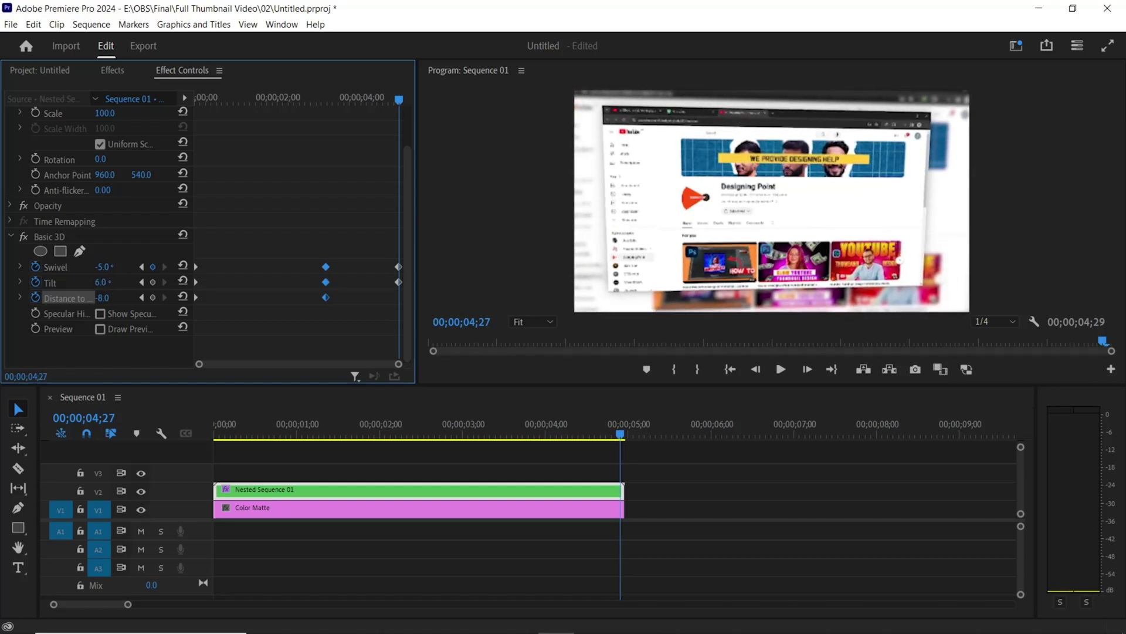
# Restore the 4;27 Tilt to 1°, set Distance to -46, and preview from the start
pyautogui.hotkey('ctrl', 'z')
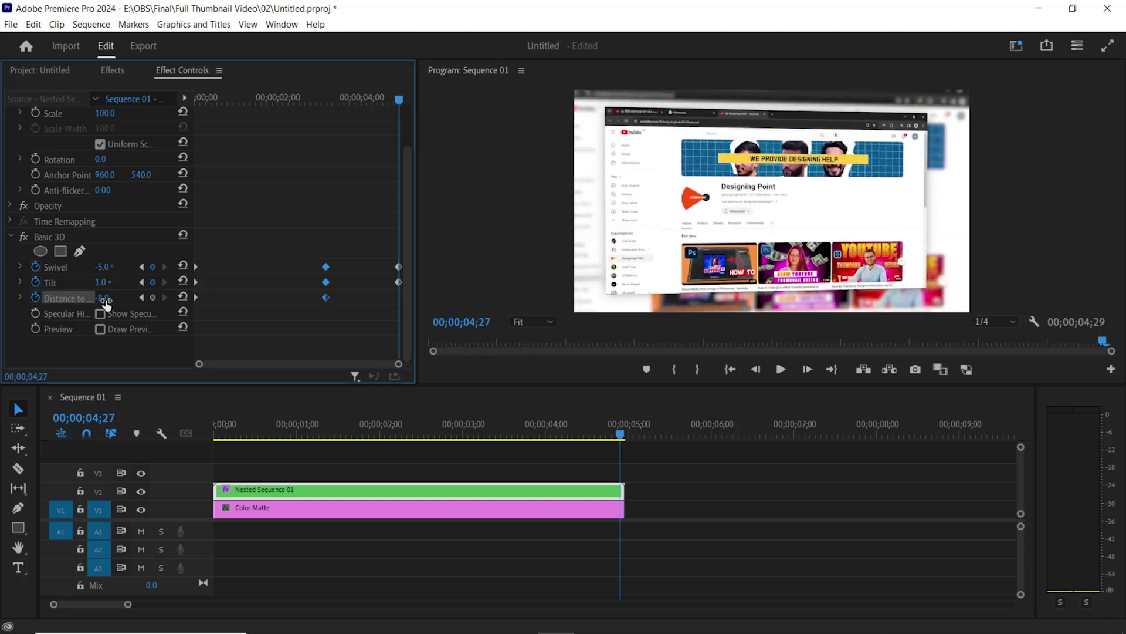
pyautogui.moveTo(102, 298); pyautogui.dragTo(80, 297)
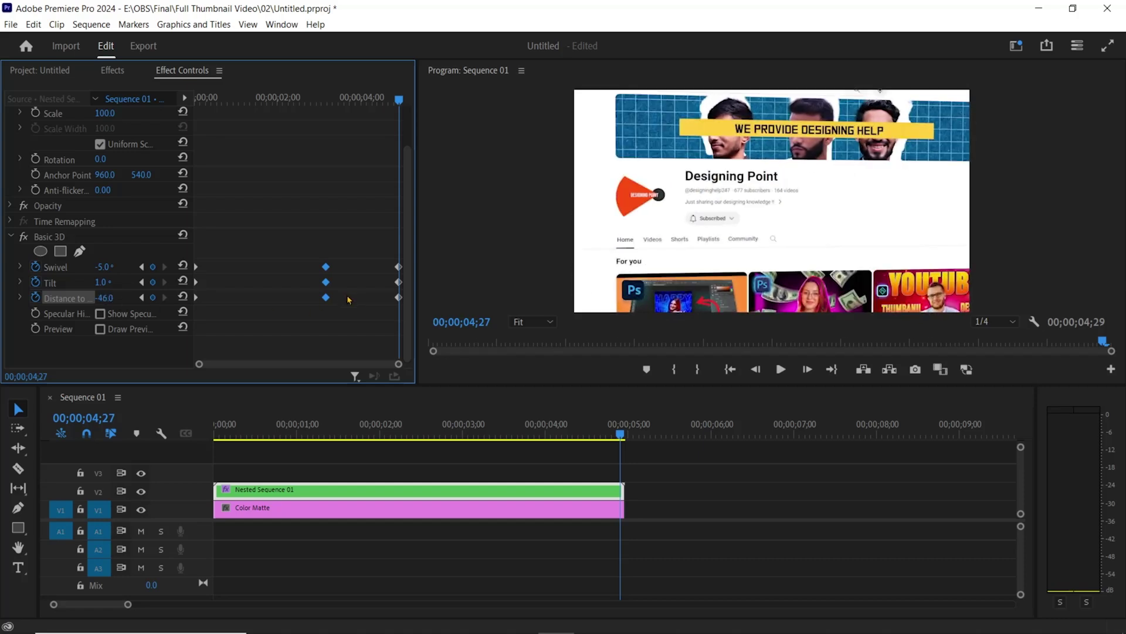
pyautogui.moveTo(401, 104); pyautogui.dragTo(125, 168)
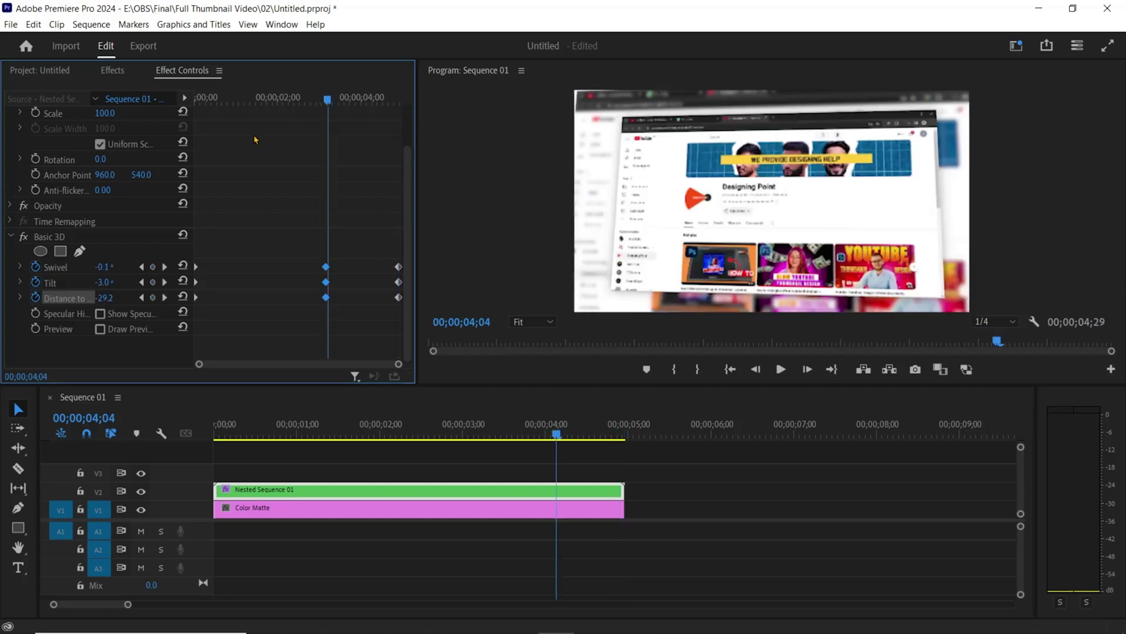
pyautogui.press('space')
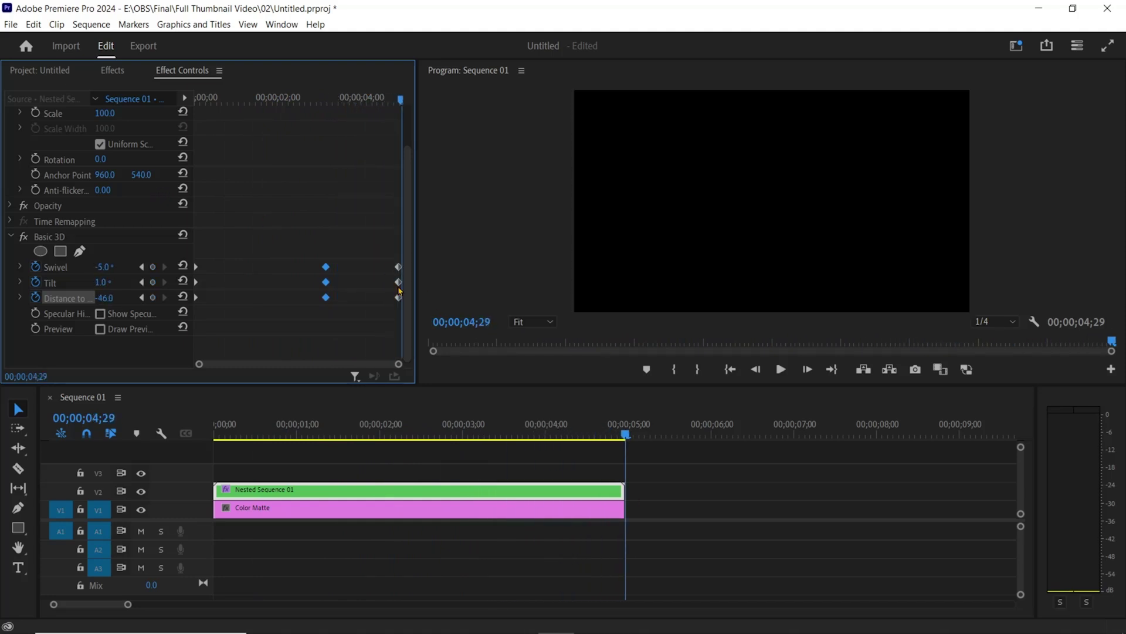
# Apply Ease In to the ending and middle Swivel, Tilt and Distance keyframes
pyautogui.moveTo(393, 255); pyautogui.dragTo(404, 314)
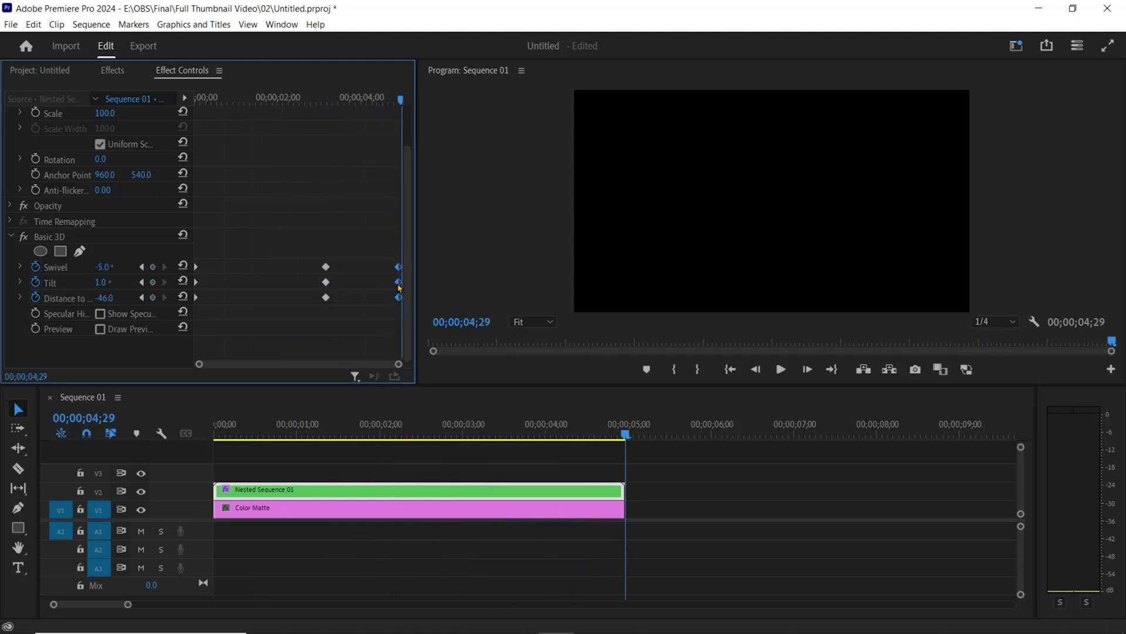
pyautogui.rightClick(399, 287)
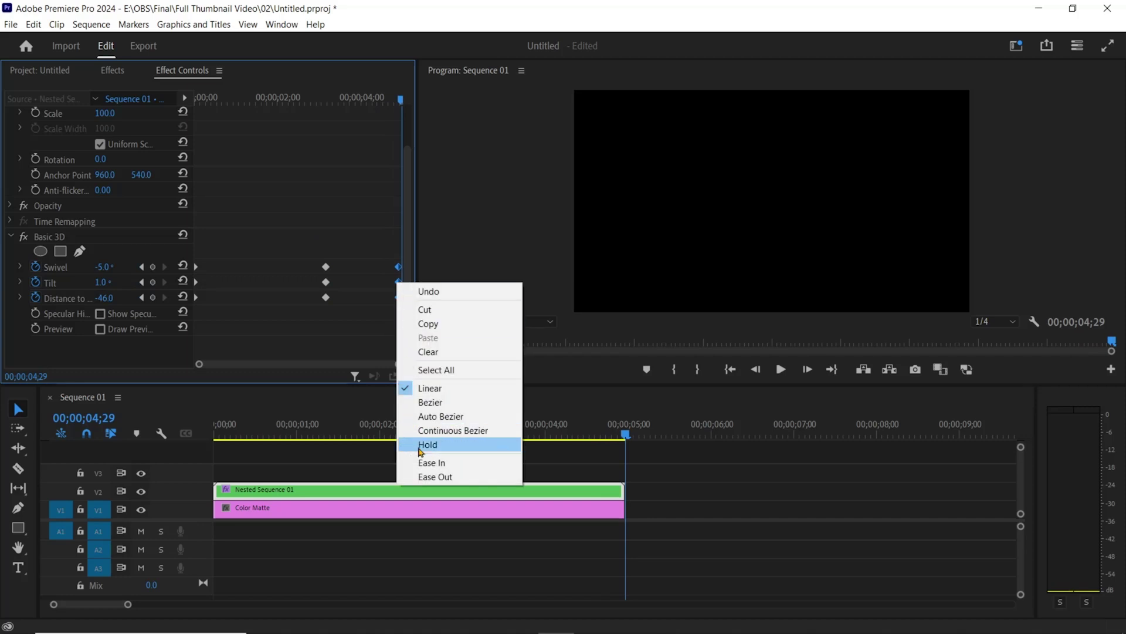
pyautogui.click(437, 464)
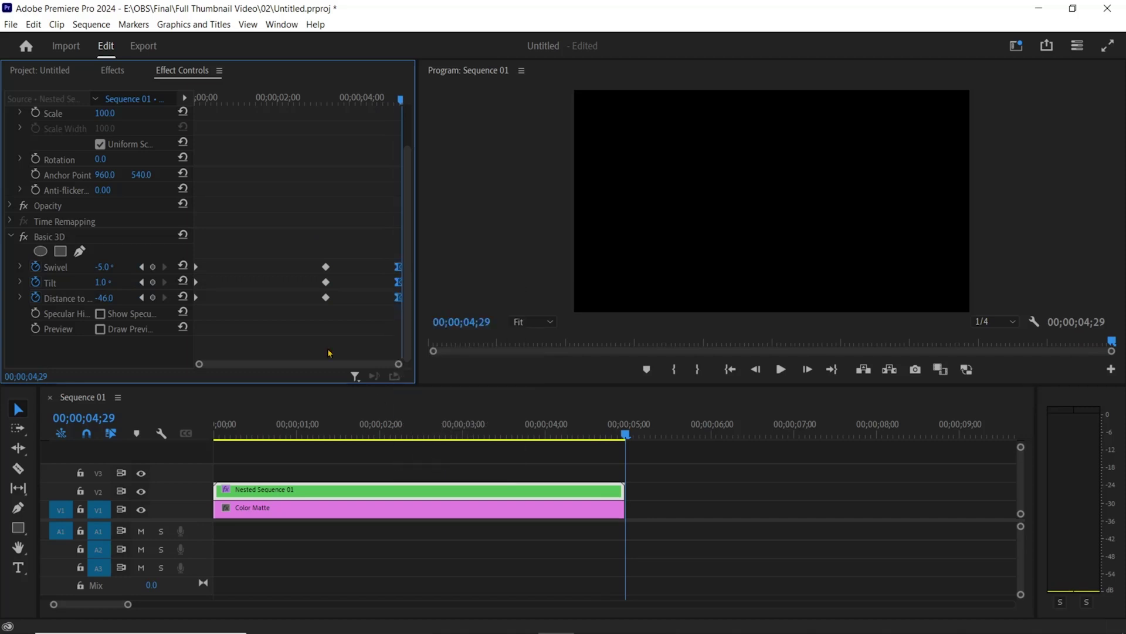
pyautogui.moveTo(309, 251)
pyautogui.mouseDown()
pyautogui.moveTo(334, 312)
pyautogui.moveTo(316, 290)
pyautogui.mouseUp()
pyautogui.rightClick(314, 284)
pyautogui.click(338, 464)
# Apply Ease Out to the three starting keyframes and return the playhead to the start
pyautogui.moveTo(209, 296); pyautogui.dragTo(184, 264)
pyautogui.rightClick(198, 270)
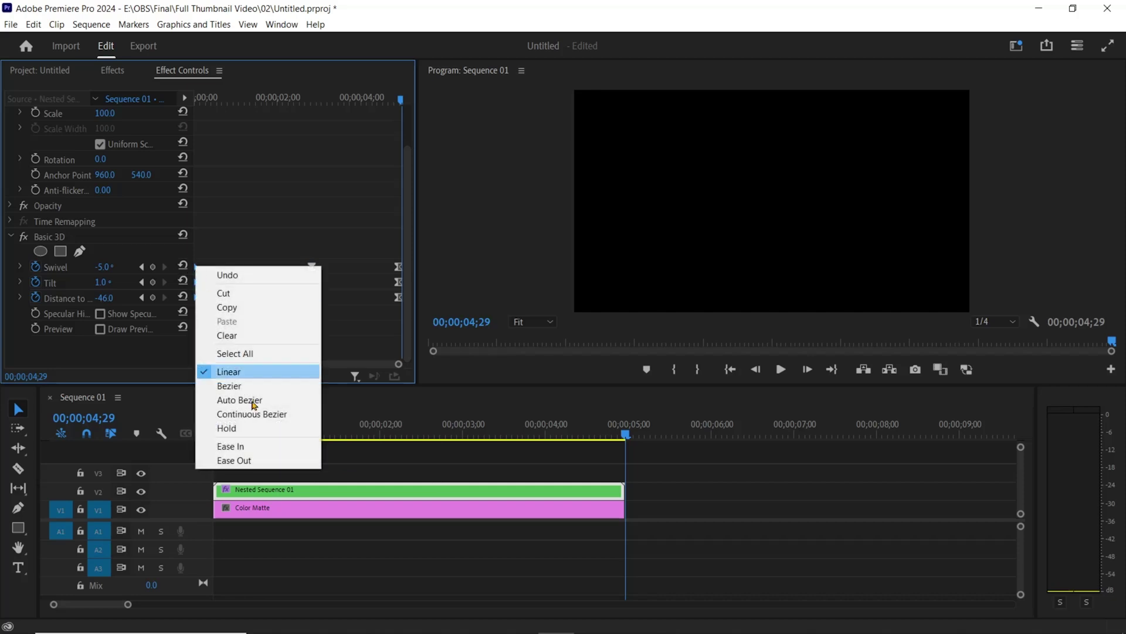
pyautogui.click(244, 458)
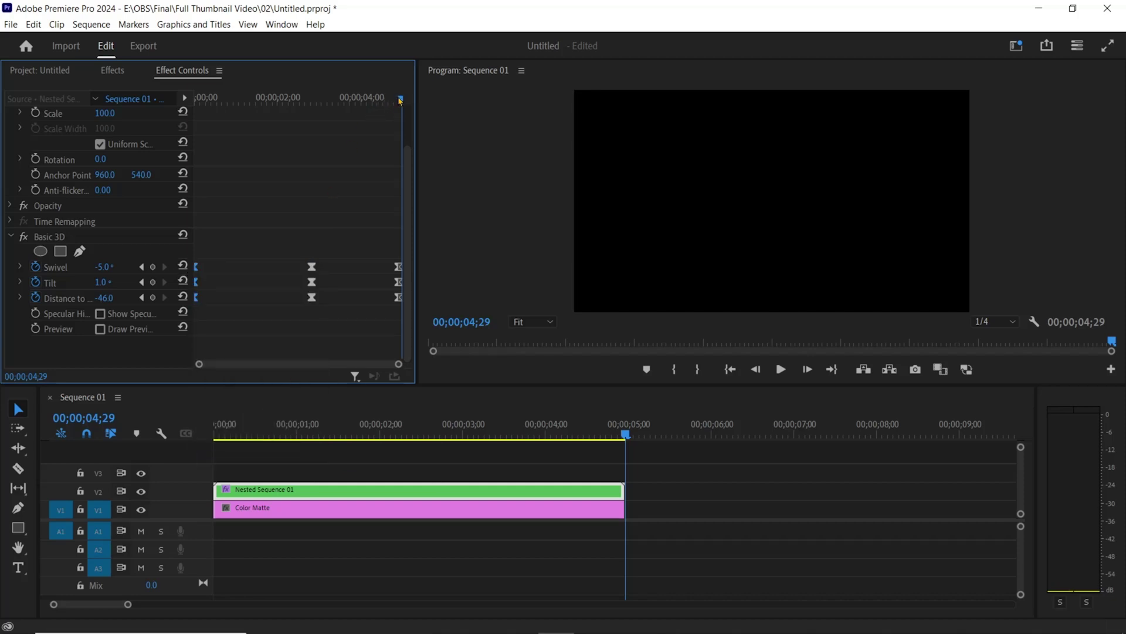
pyautogui.moveTo(400, 99); pyautogui.dragTo(197, 100)
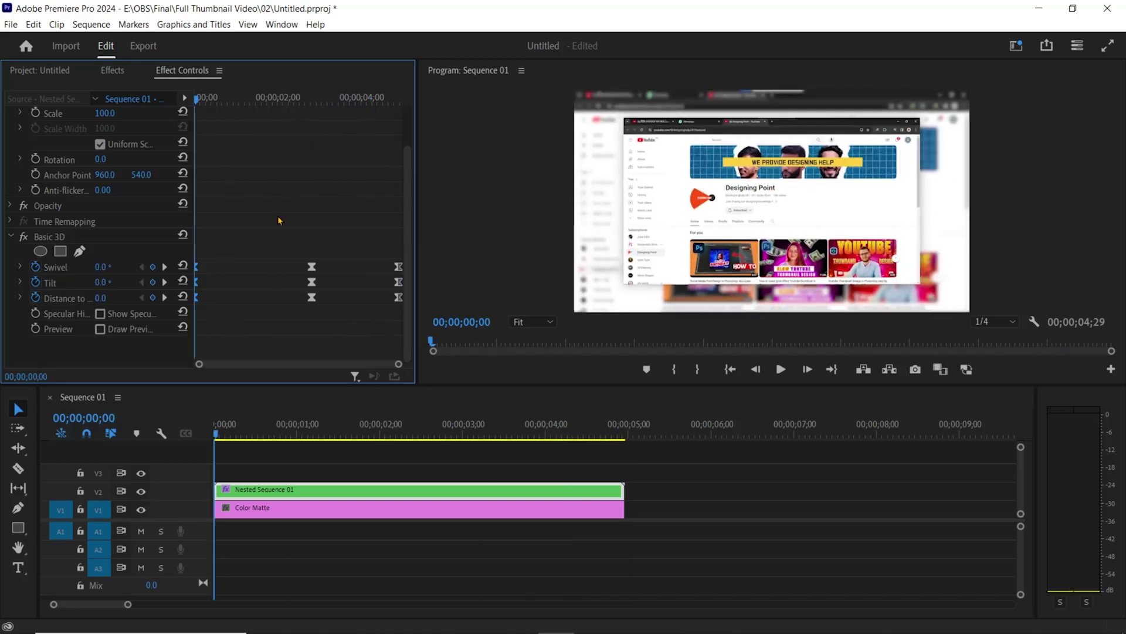
pyautogui.click(610, 88)
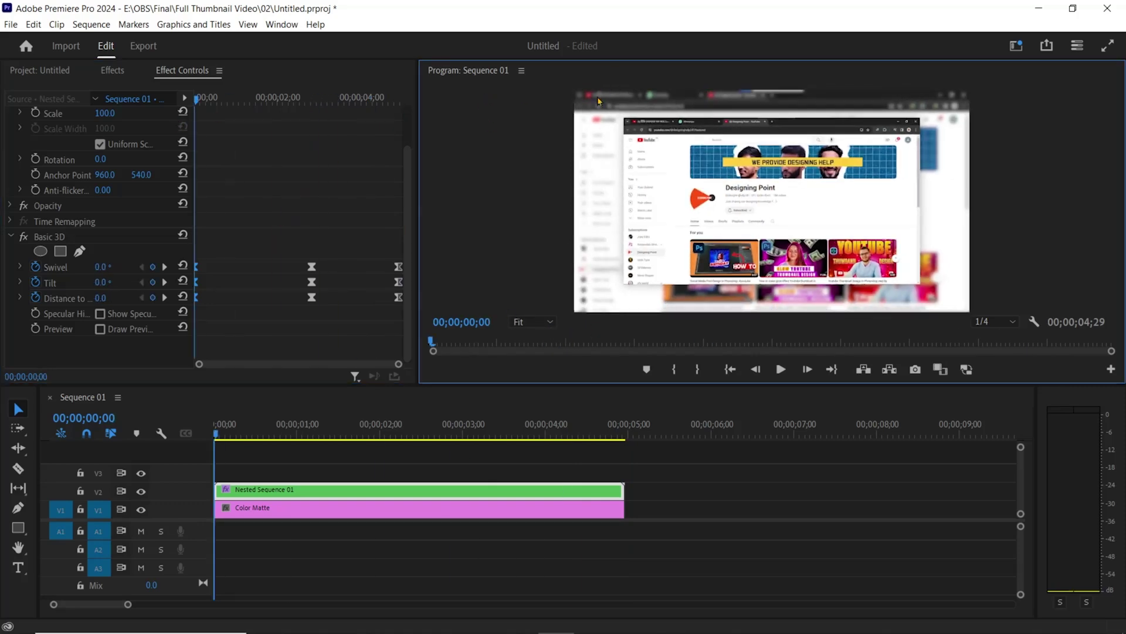
pyautogui.press('`')
pyautogui.press('space')
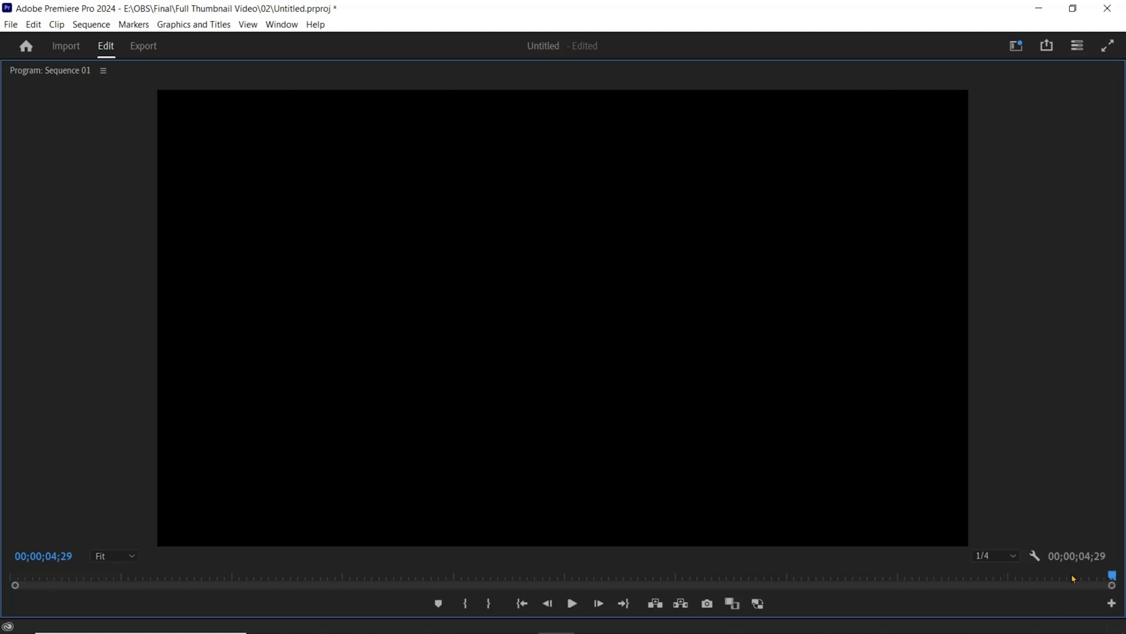
pyautogui.press('space')
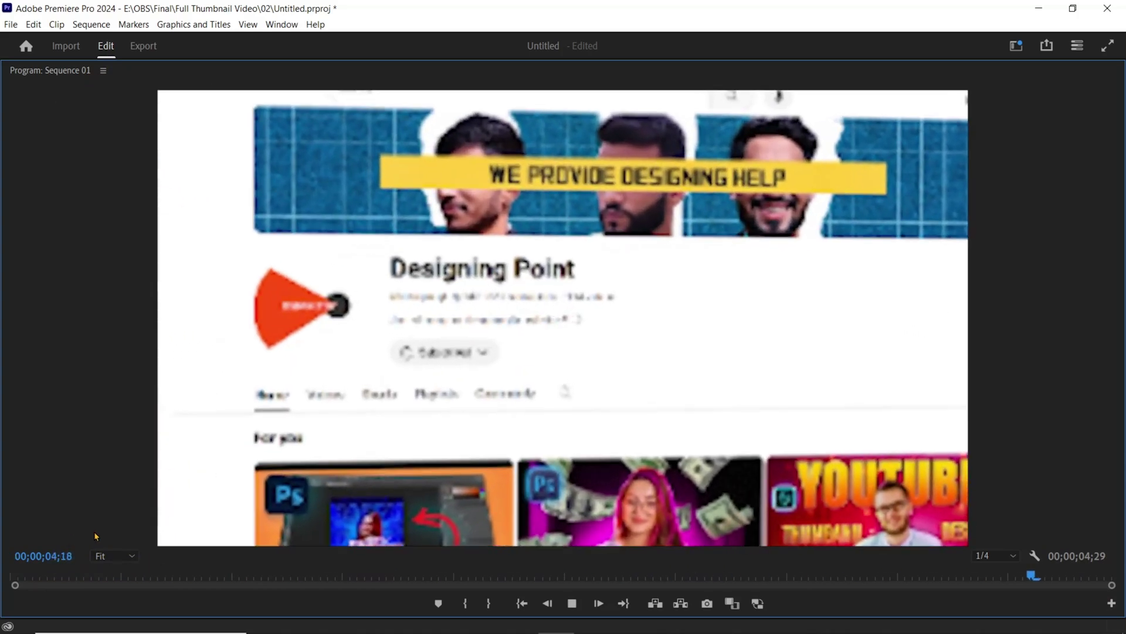
pyautogui.press('`')
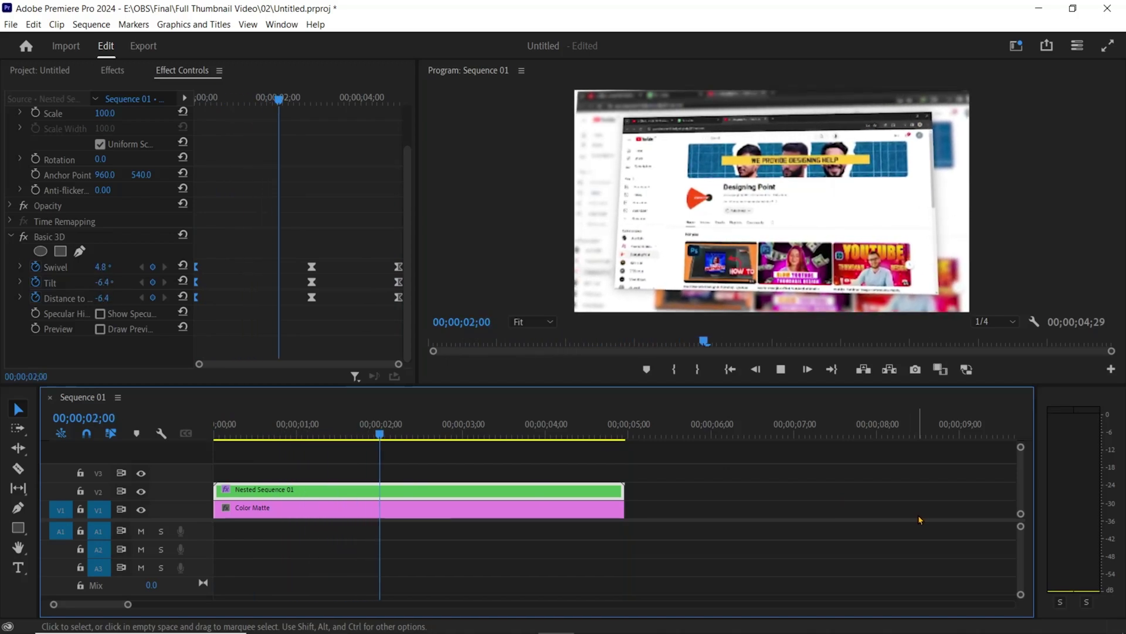